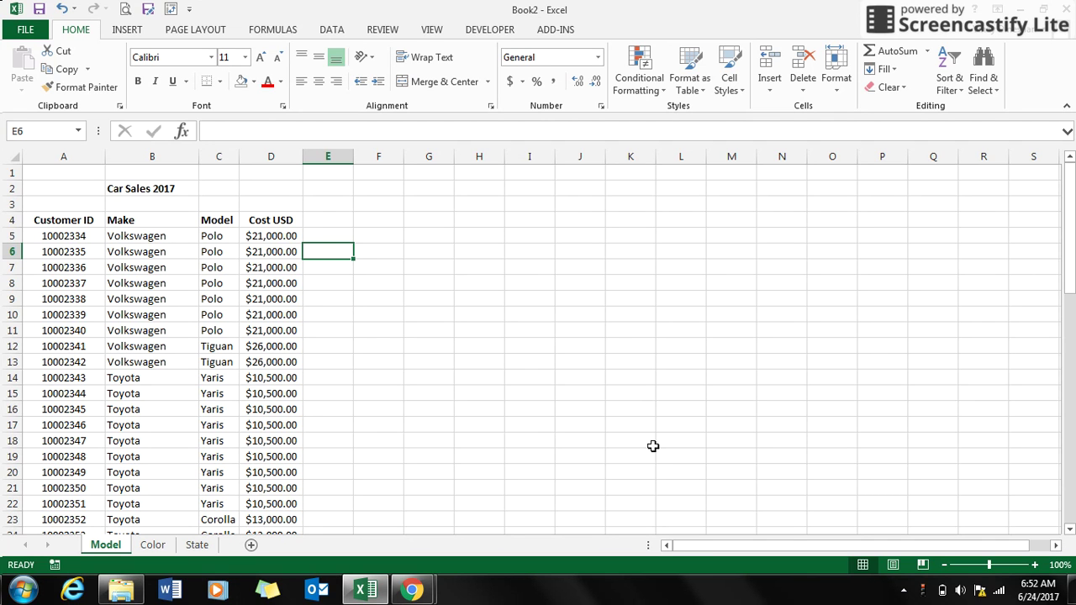
Step: Examine the car sales data on the Model, Color and State sheets, comparing which columns they share
click(256, 374)
key(Down)
key(Down)
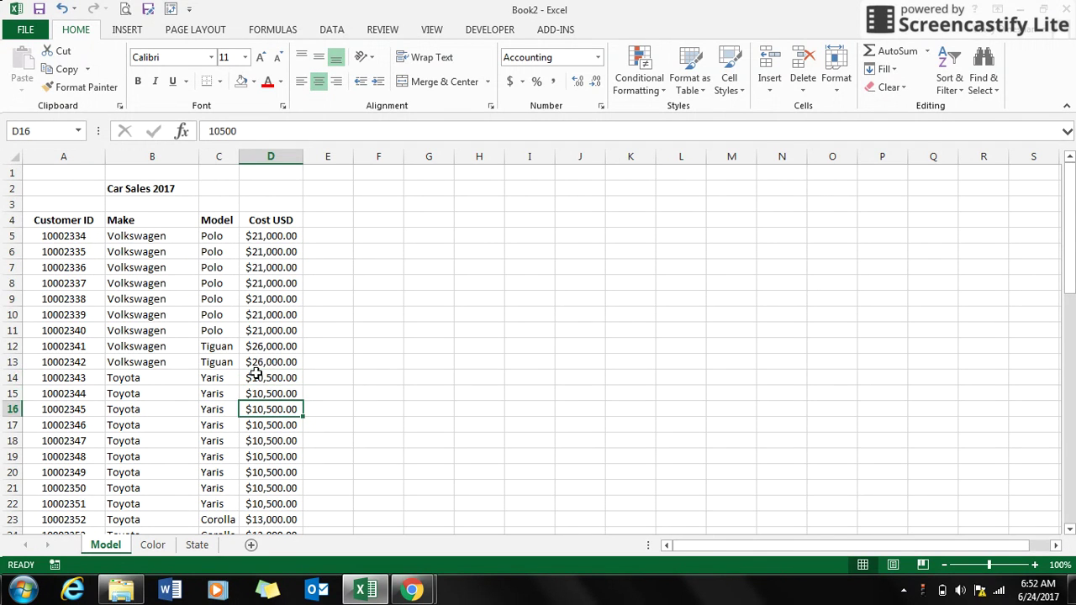
click(148, 545)
click(194, 546)
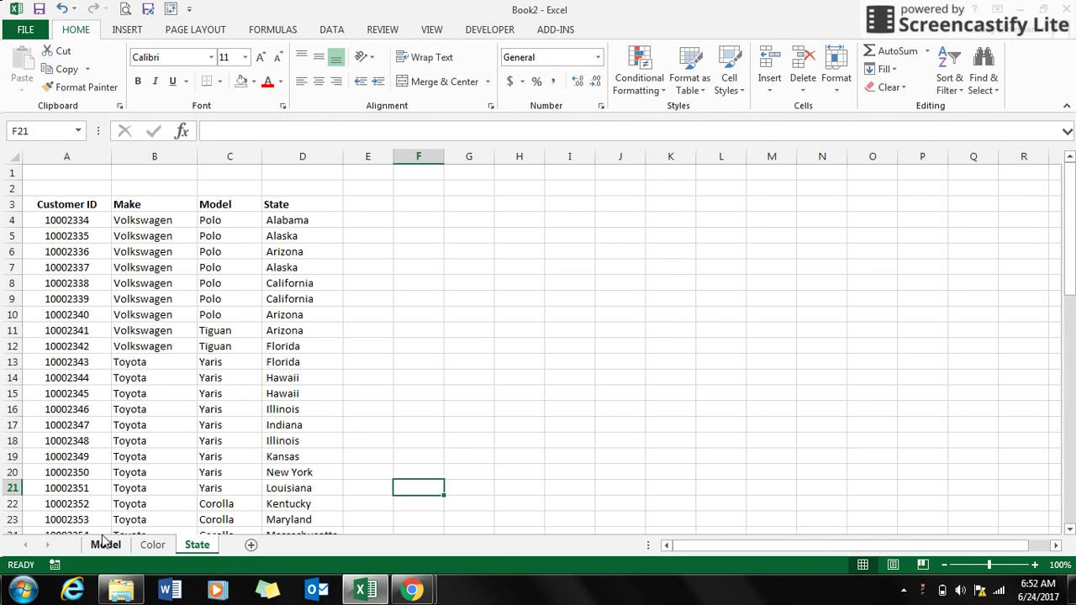
click(102, 548)
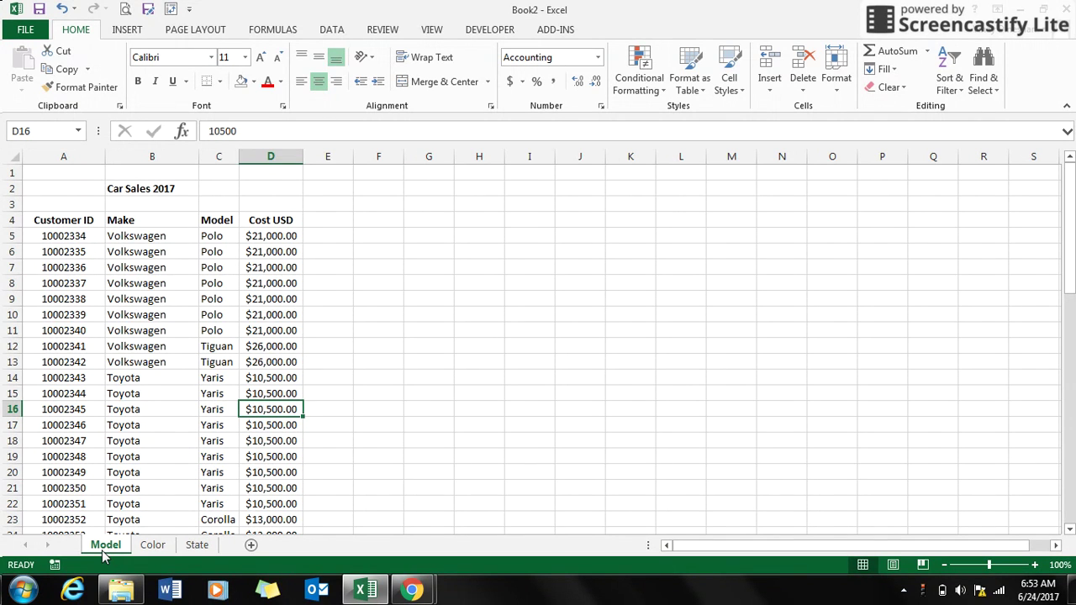
click(144, 547)
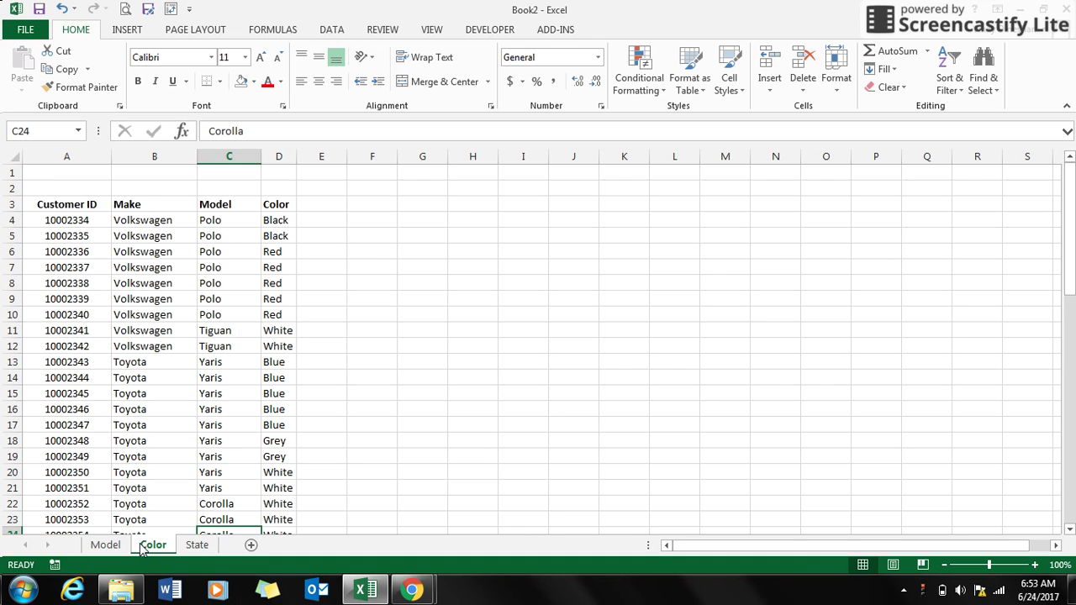
click(188, 547)
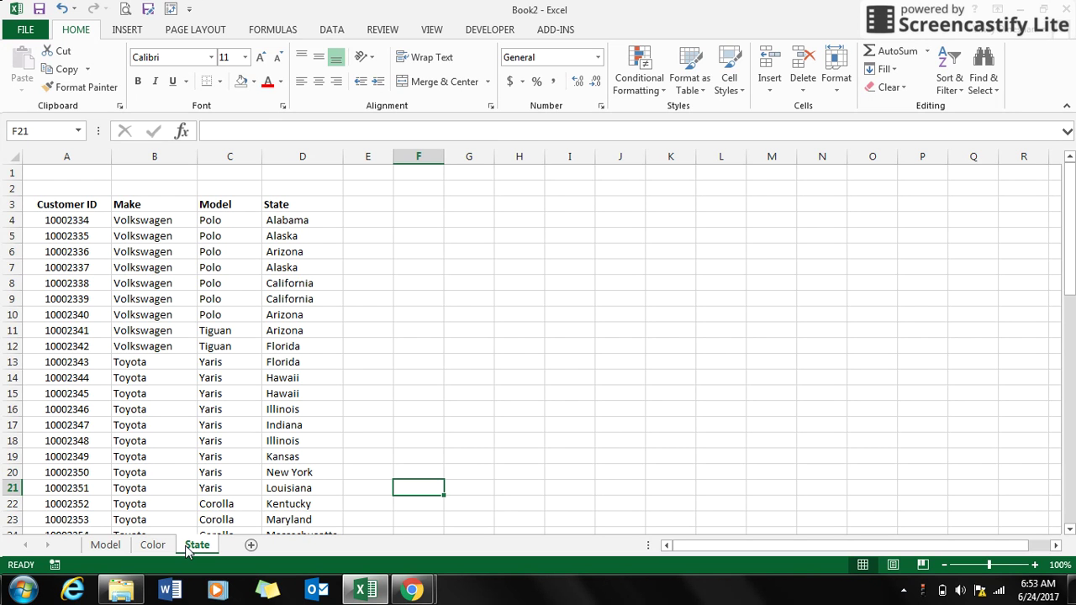
click(108, 548)
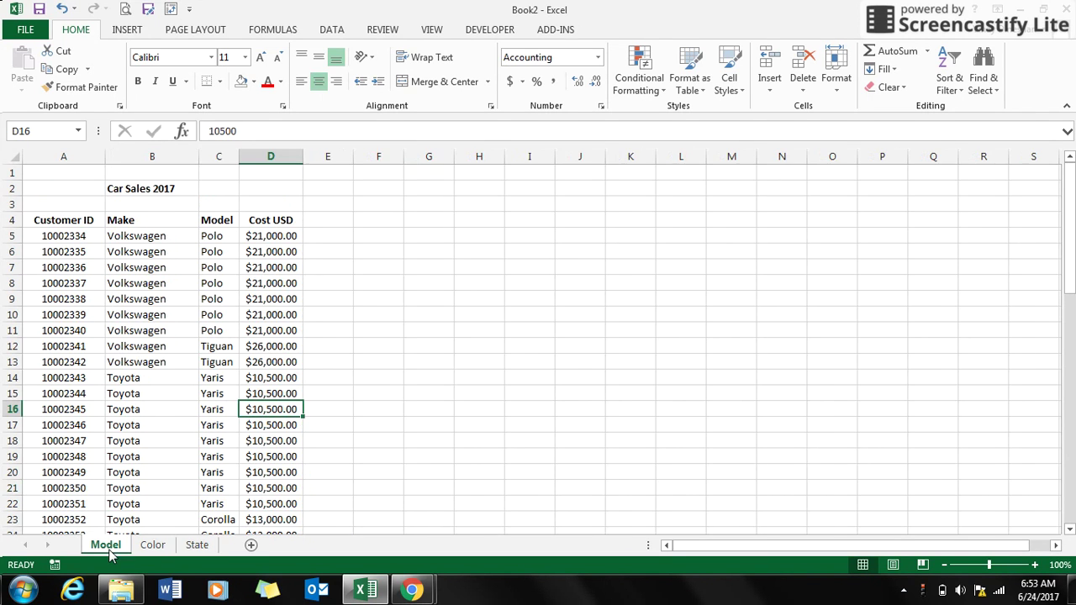
click(200, 547)
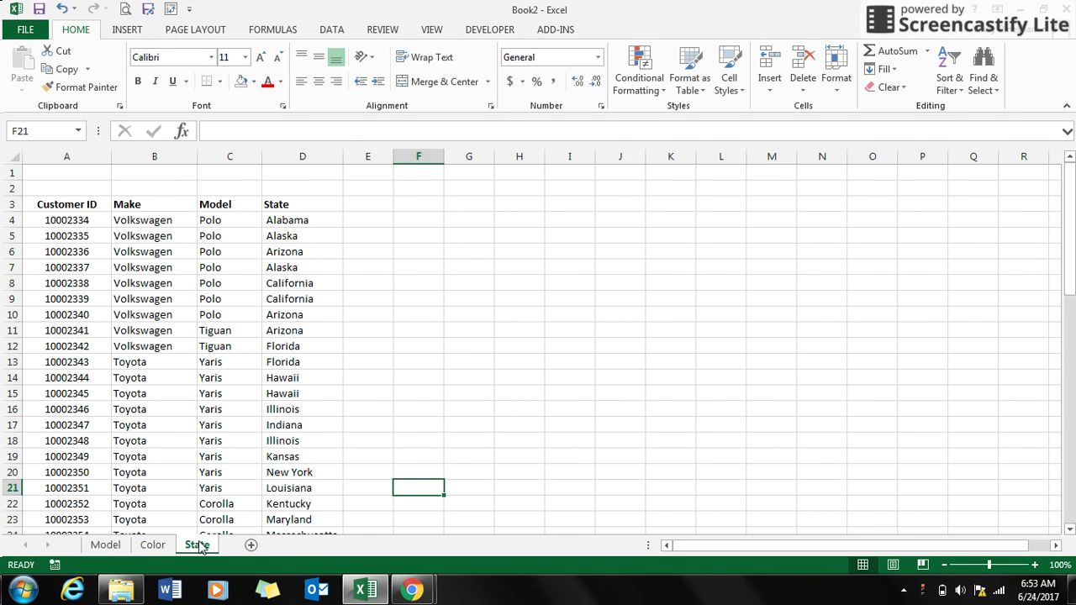
click(118, 548)
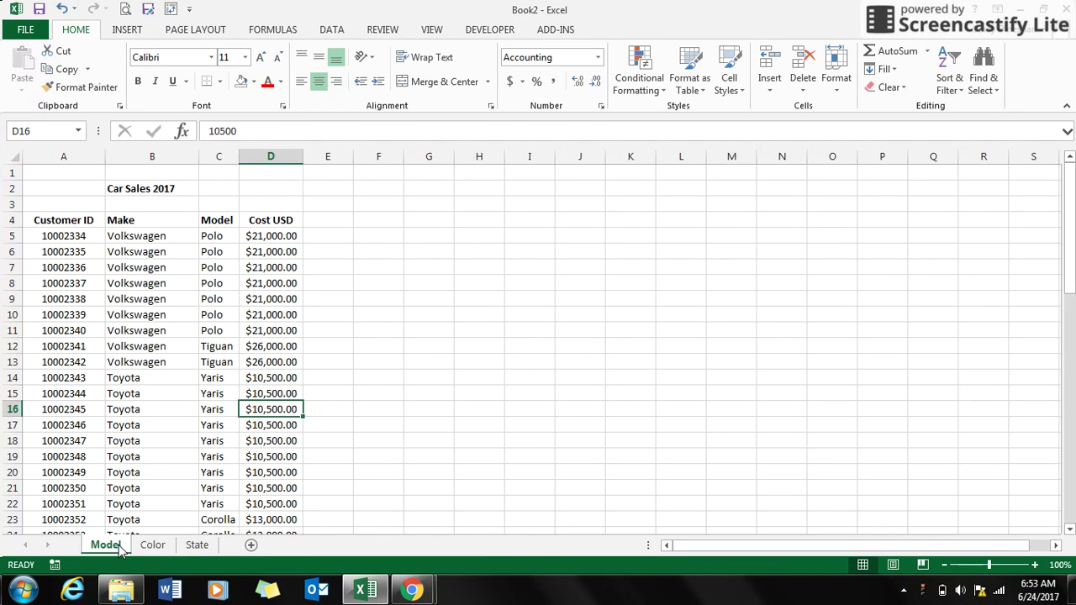
click(152, 548)
click(189, 550)
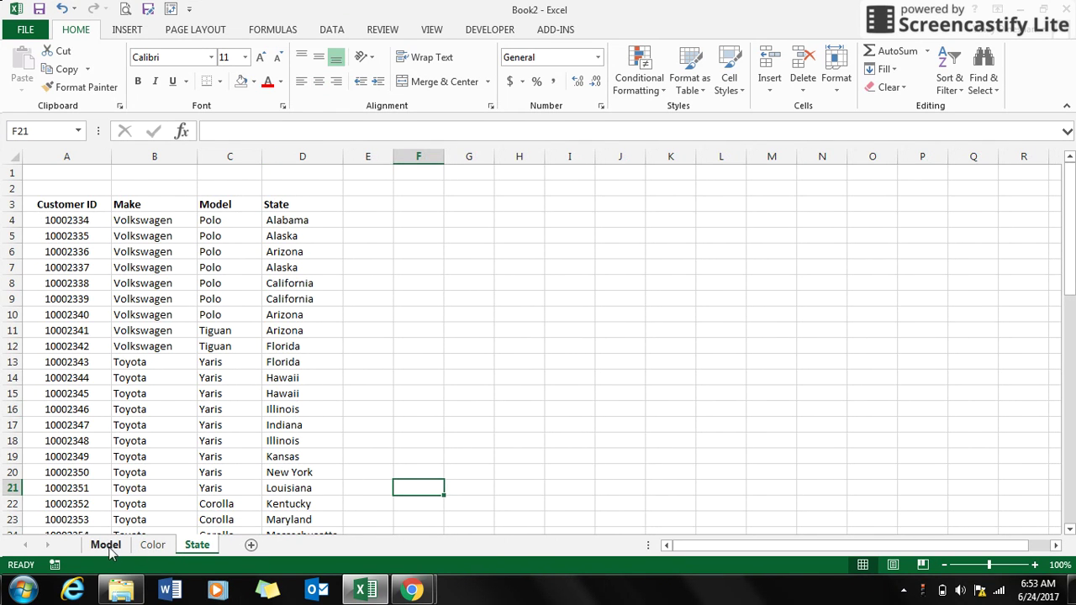
click(108, 548)
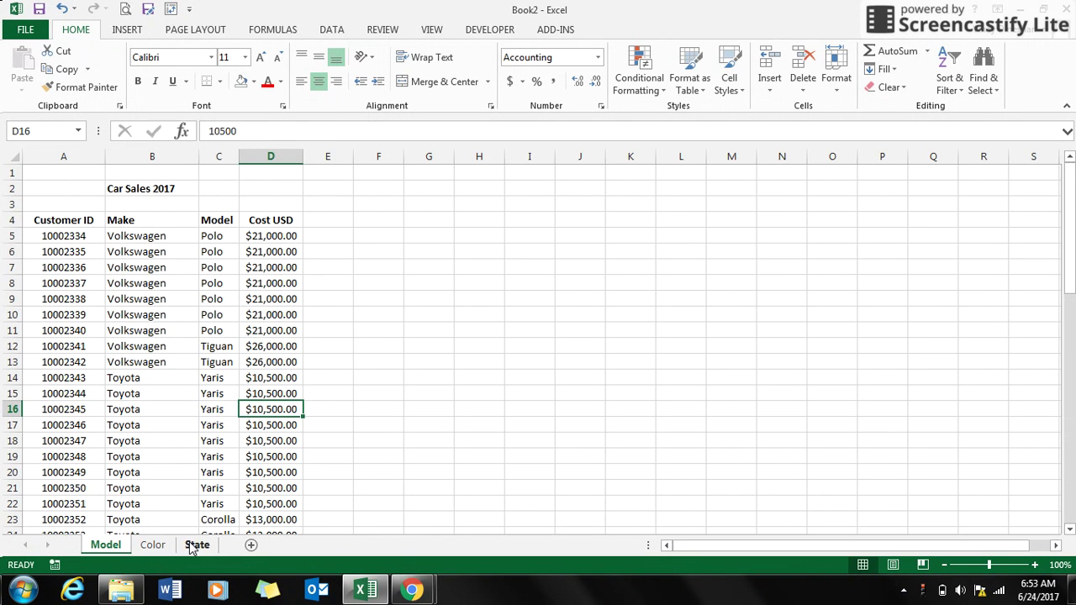
click(130, 287)
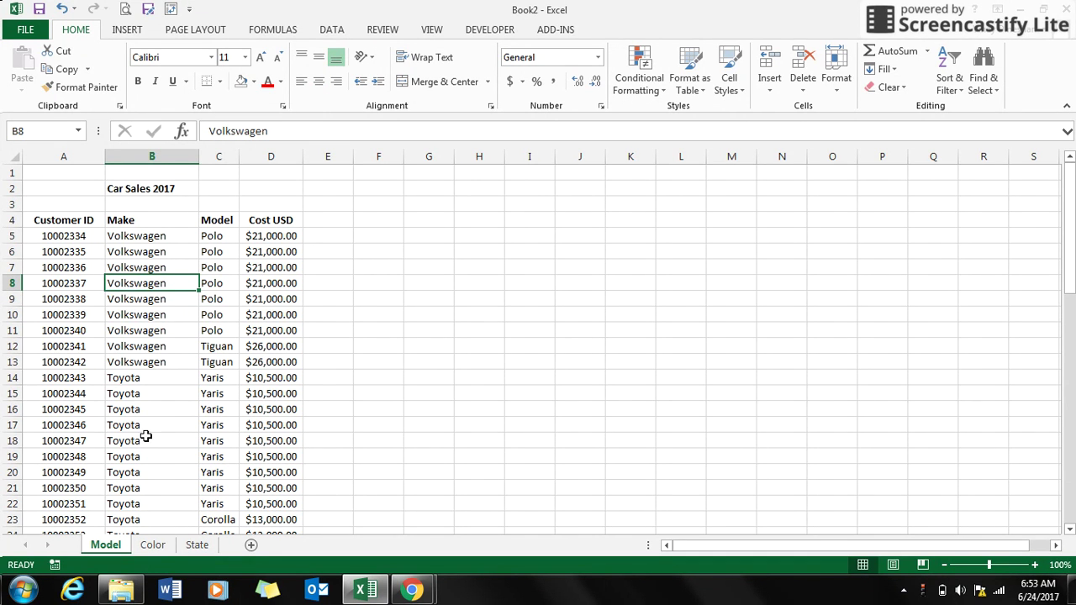
click(153, 545)
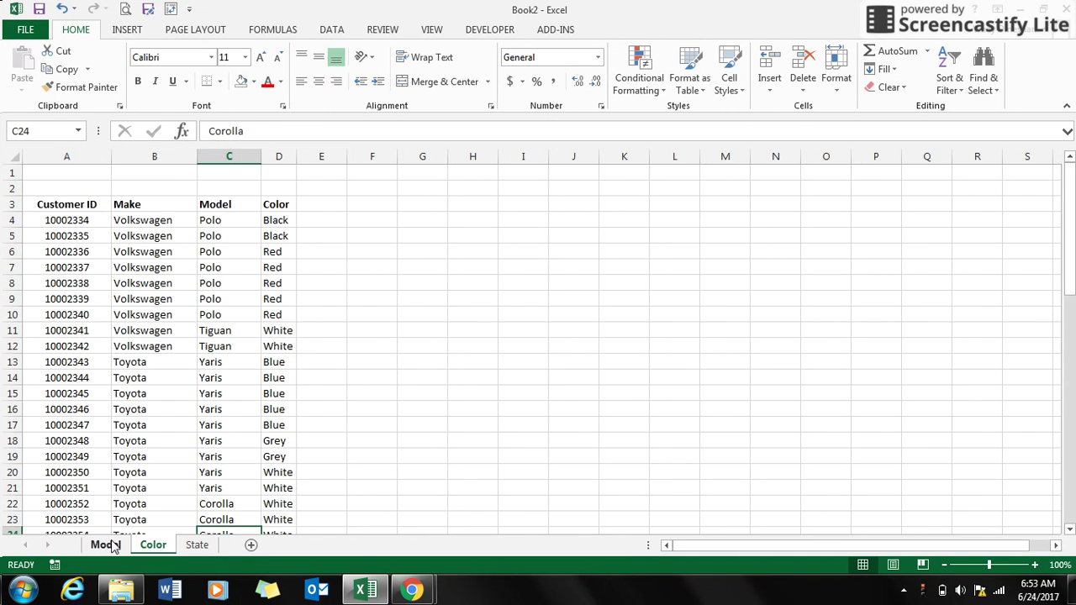
click(114, 545)
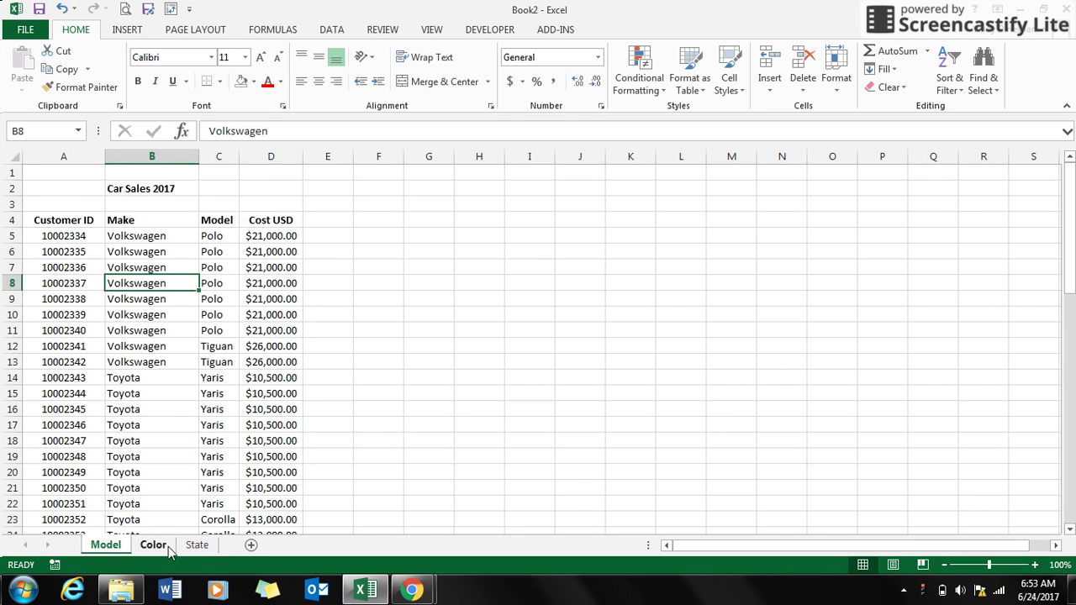
Step: Convert the car sales data in A4:D63 on the Model sheet into a table with headers and name it Model
click(54, 331)
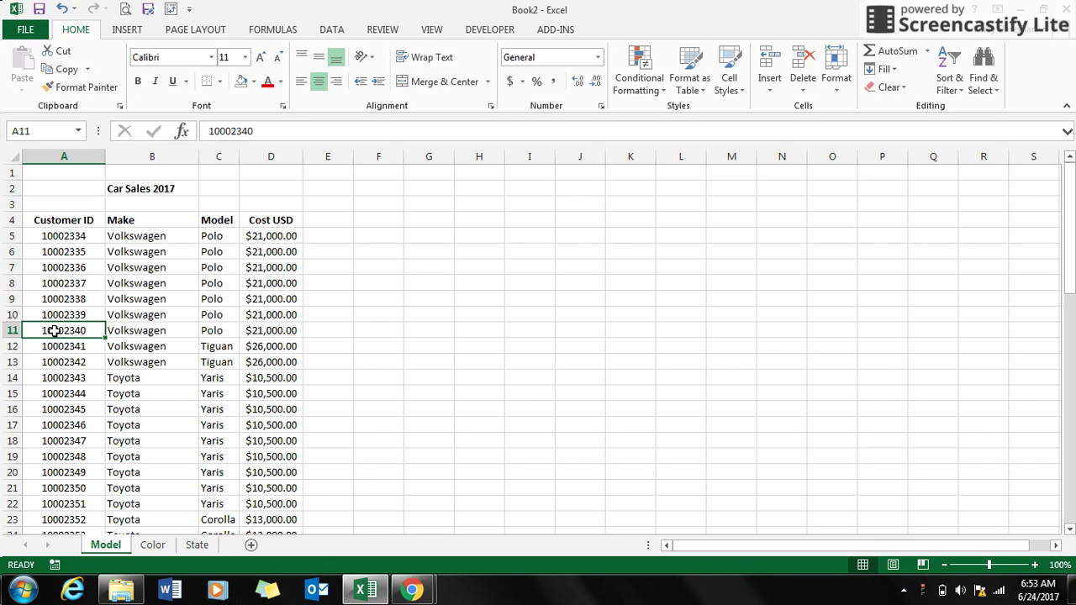
click(127, 32)
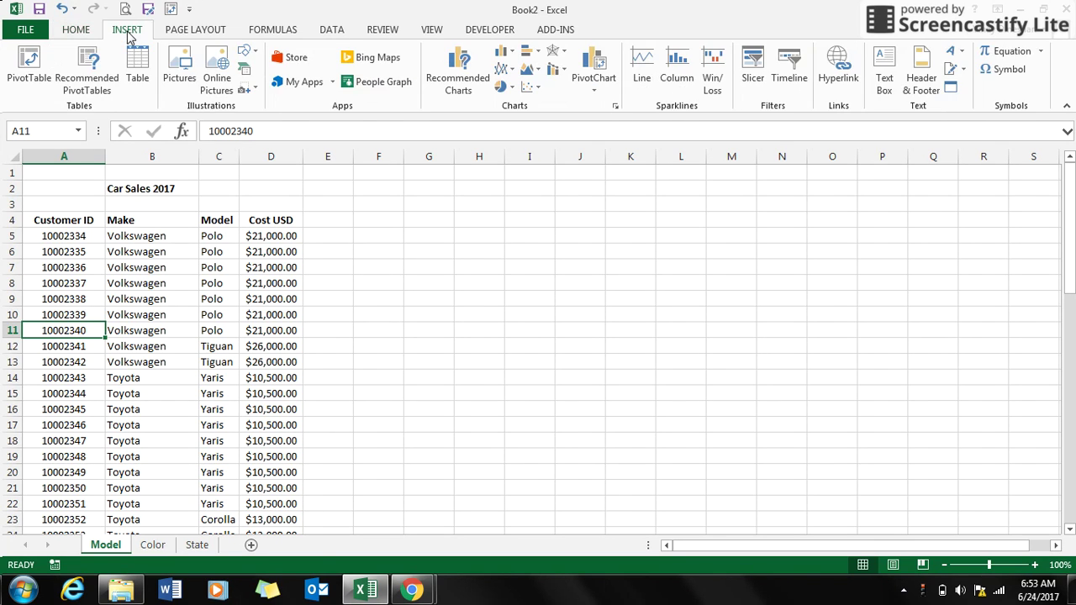
click(137, 75)
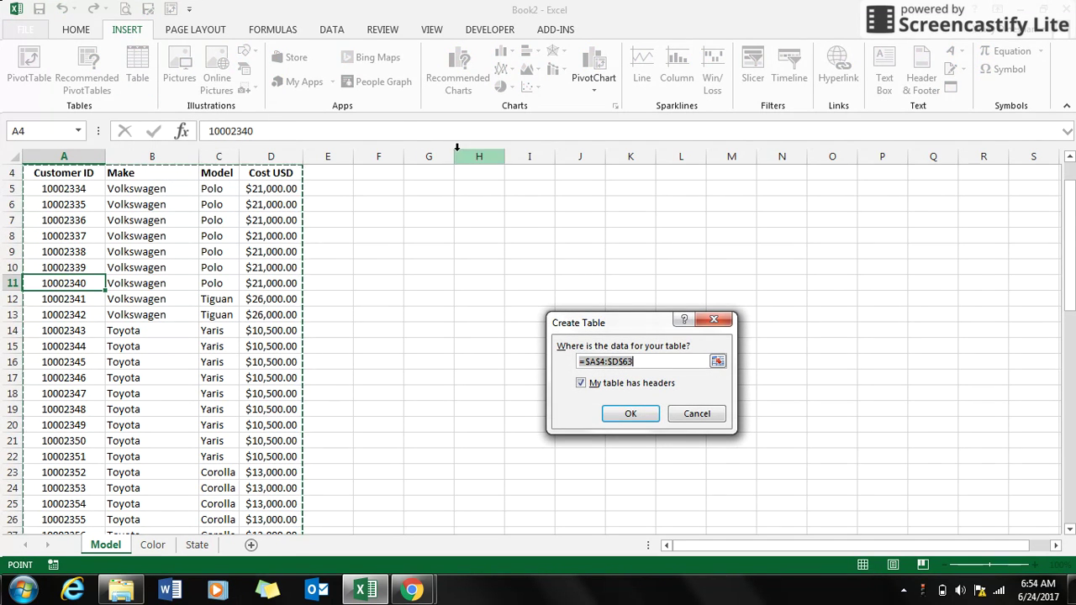
click(616, 416)
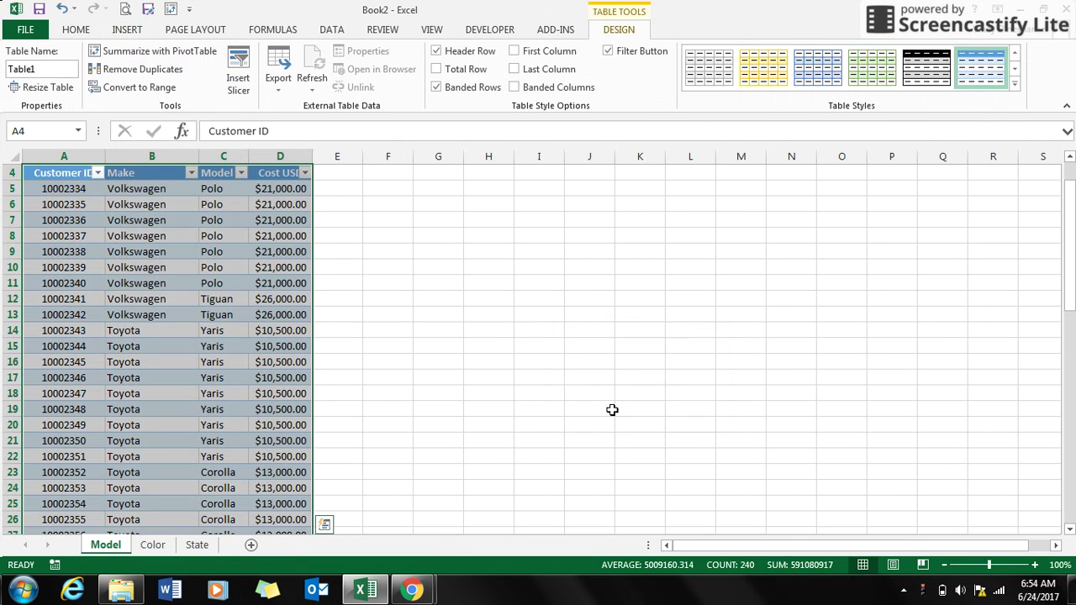
click(157, 315)
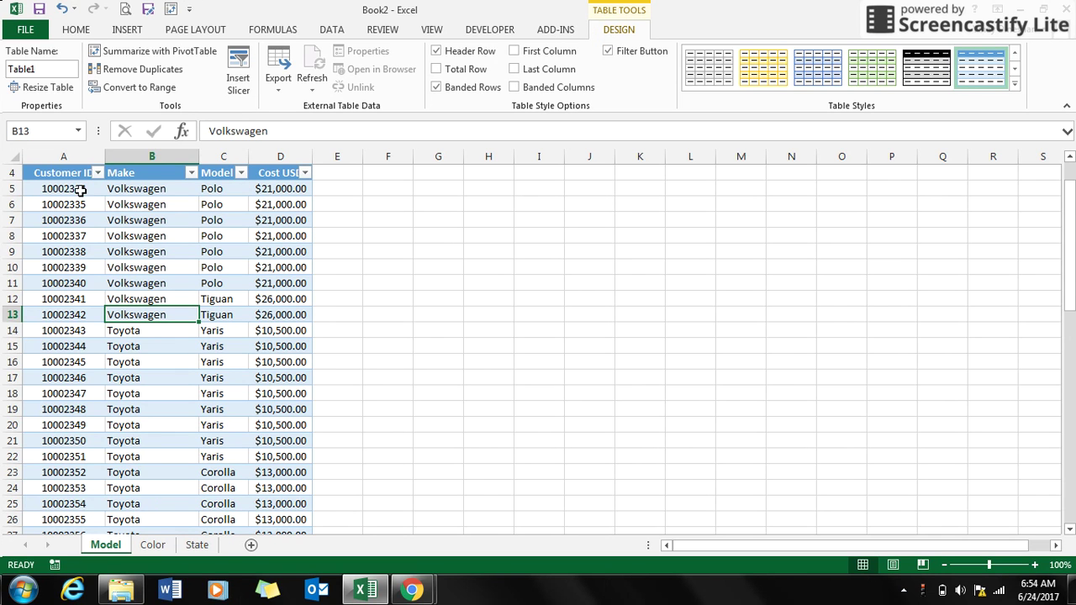
click(49, 71)
text(Model)
Step: Convert the customer color data on the Color sheet into a table with headers
click(157, 551)
click(80, 328)
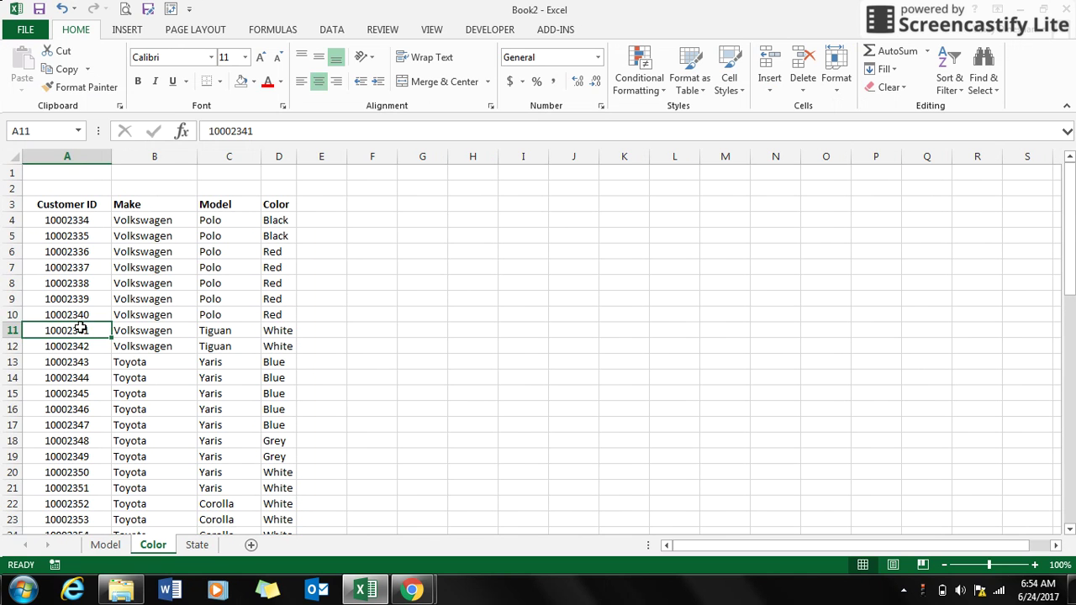
click(131, 32)
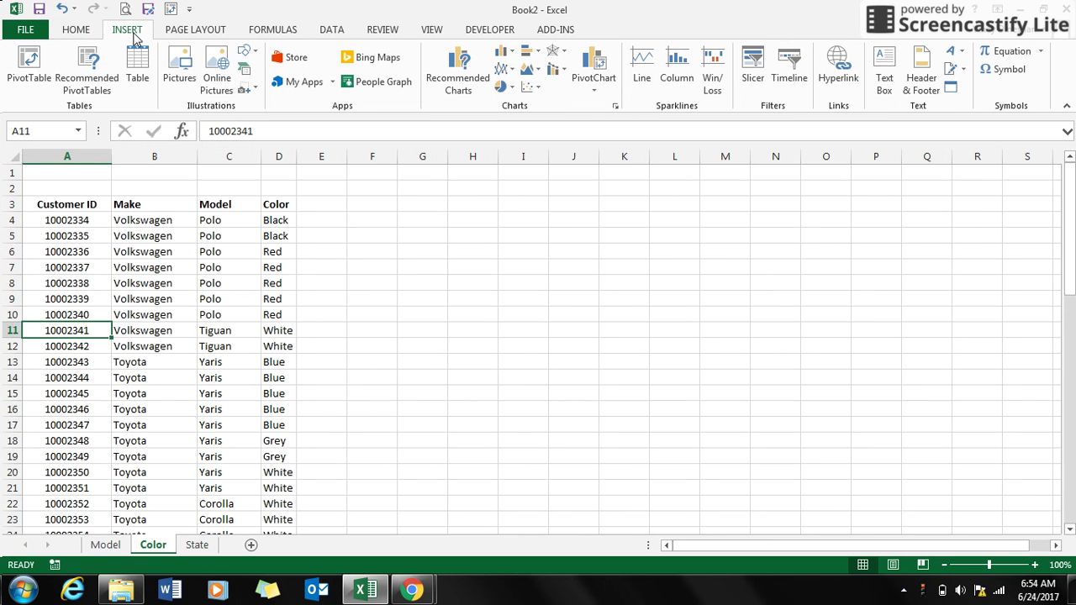
click(138, 74)
click(626, 411)
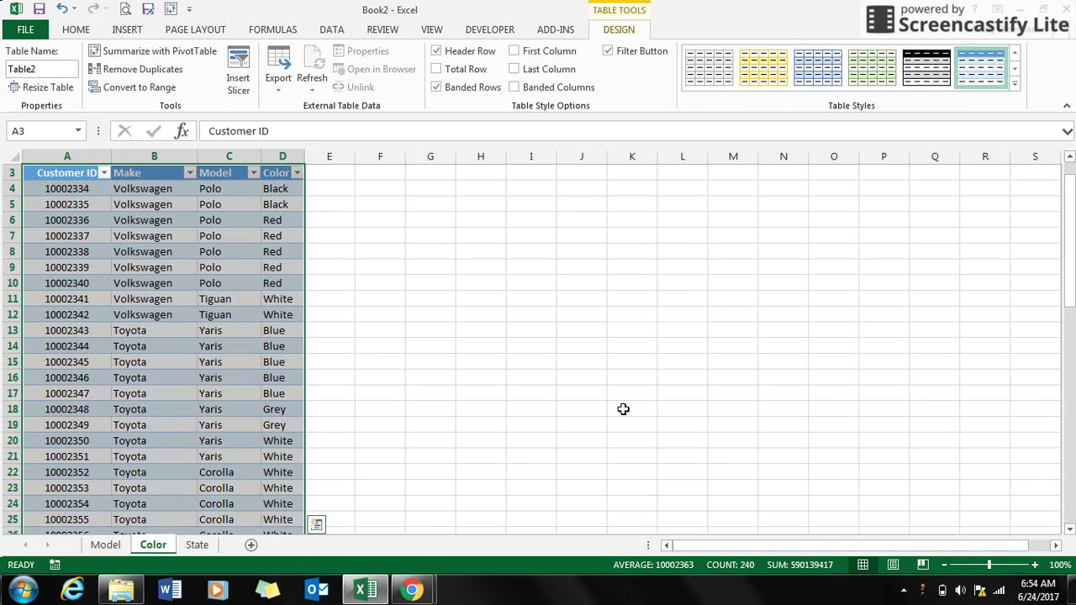
click(255, 362)
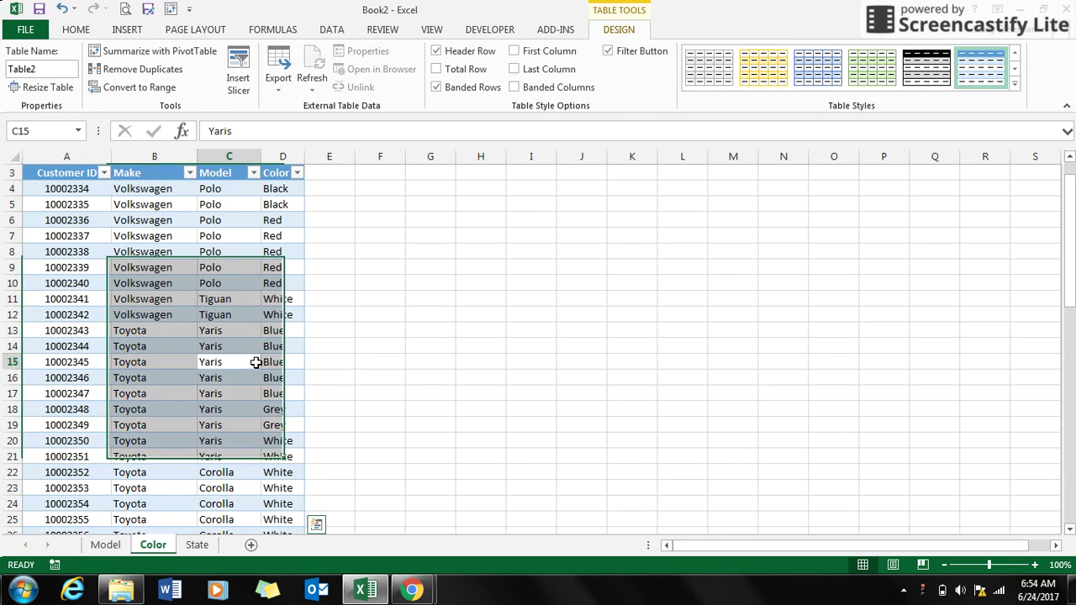
Step: Rename the table on the Color sheet as Color
click(59, 69)
drag(9, 69, 15, 70)
click(44, 73)
key(BackSpace)
key(BackSpace)
key(BackSpace)
key(BackSpace)
key(BackSpace)
key(BackSpace)
text(Color)
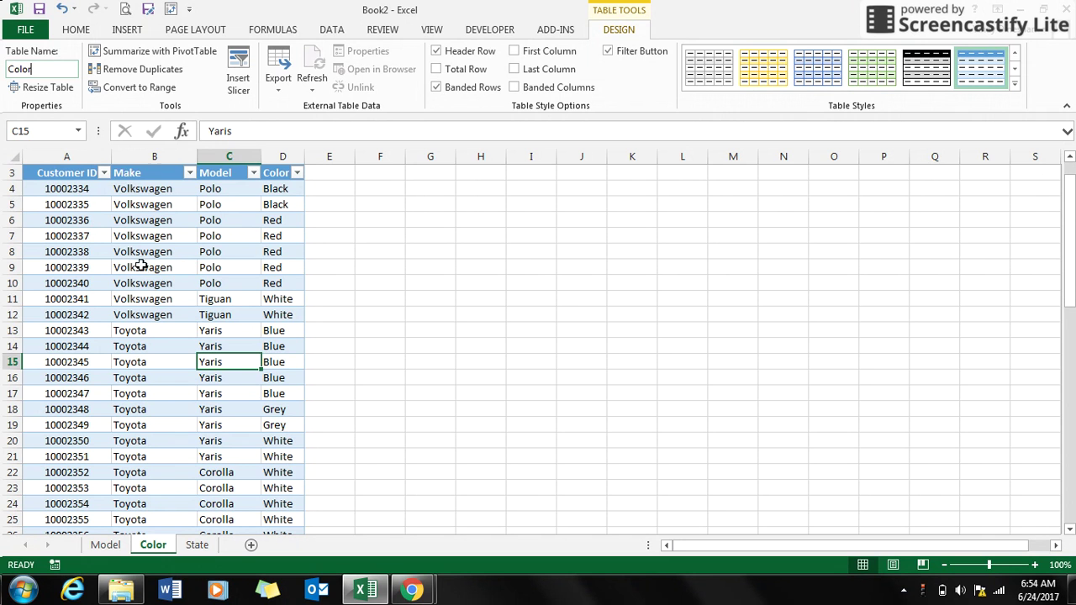
click(143, 269)
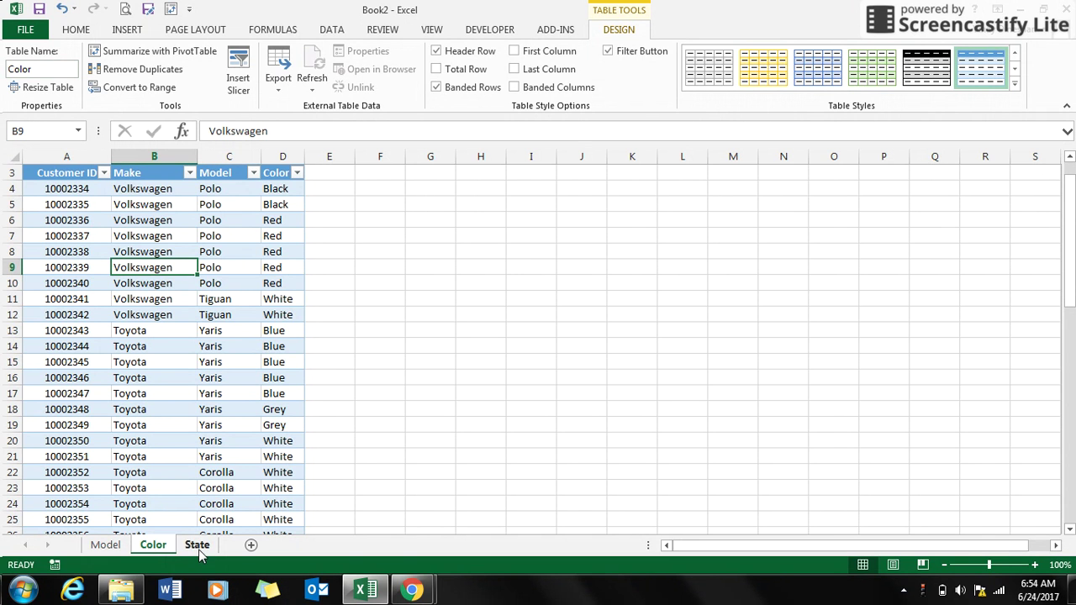
Step: Convert the data in A3:D62 on the State sheet into a table with headers and name it State
click(197, 545)
click(136, 389)
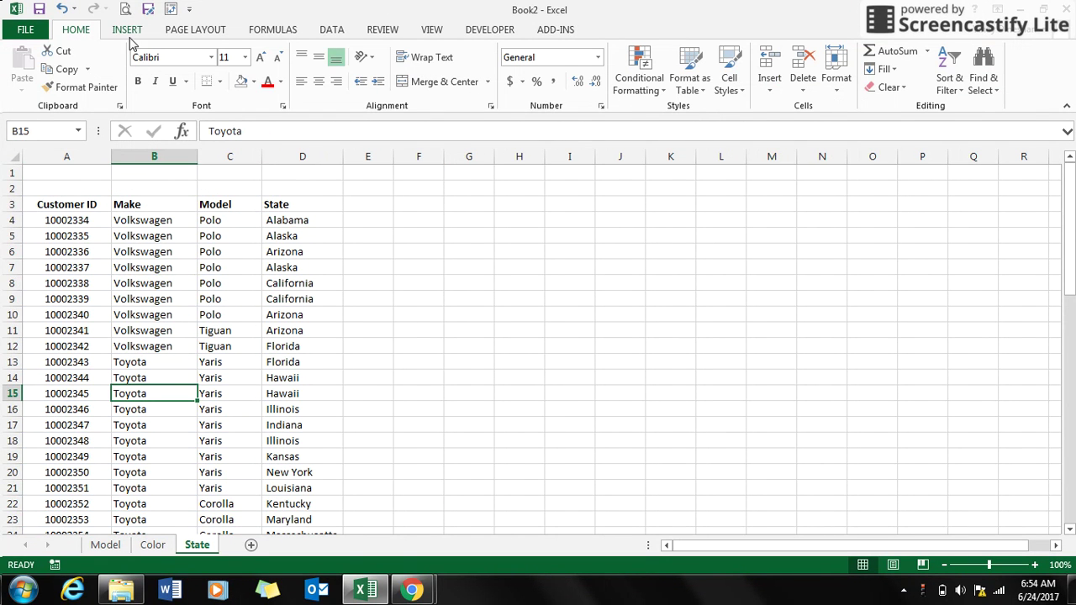
click(127, 29)
click(138, 67)
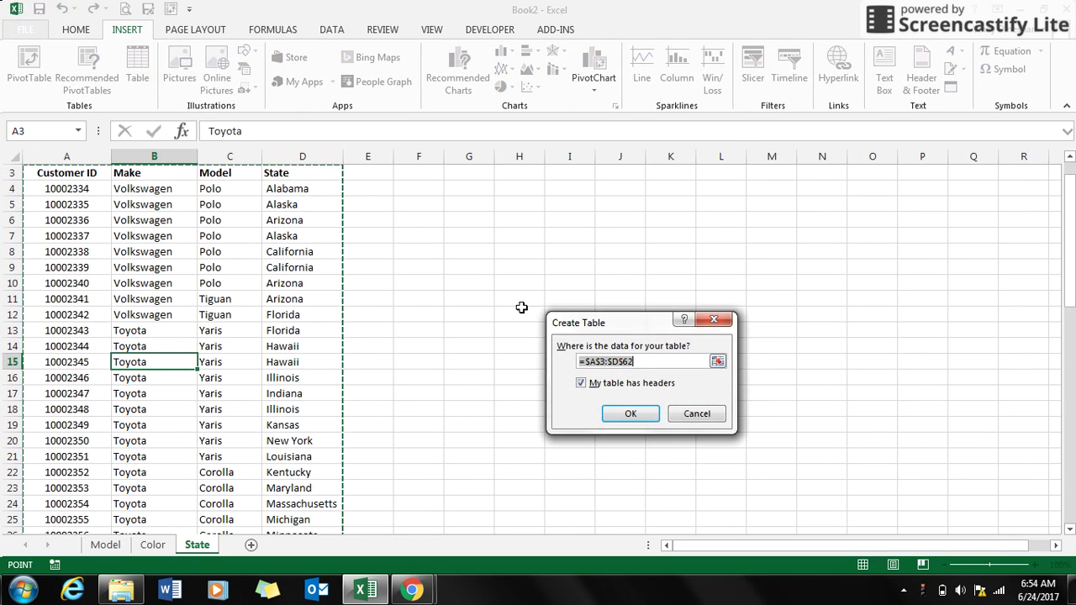
click(626, 414)
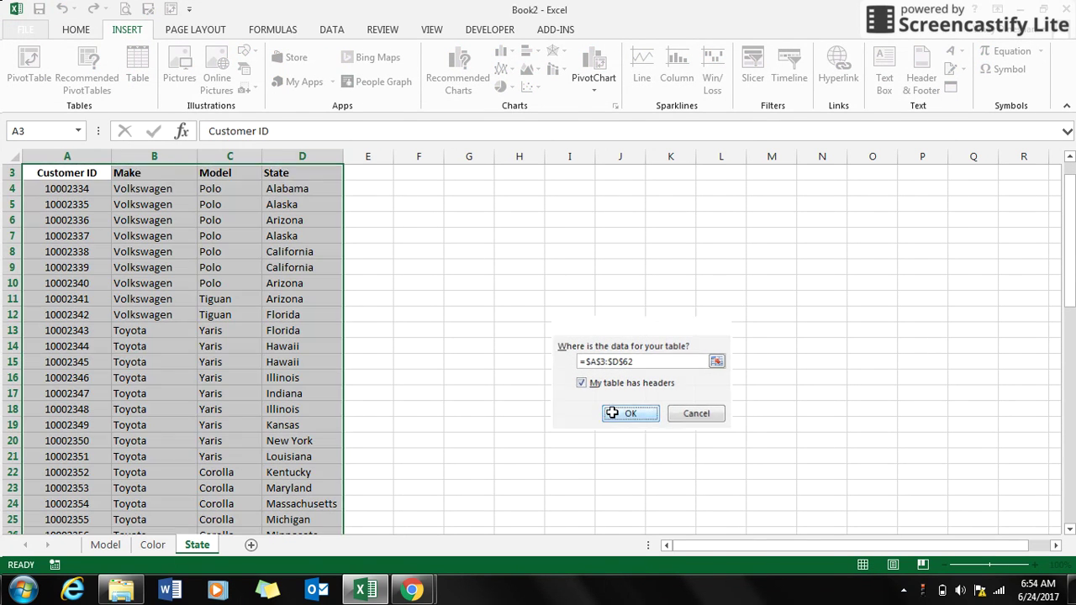
click(57, 72)
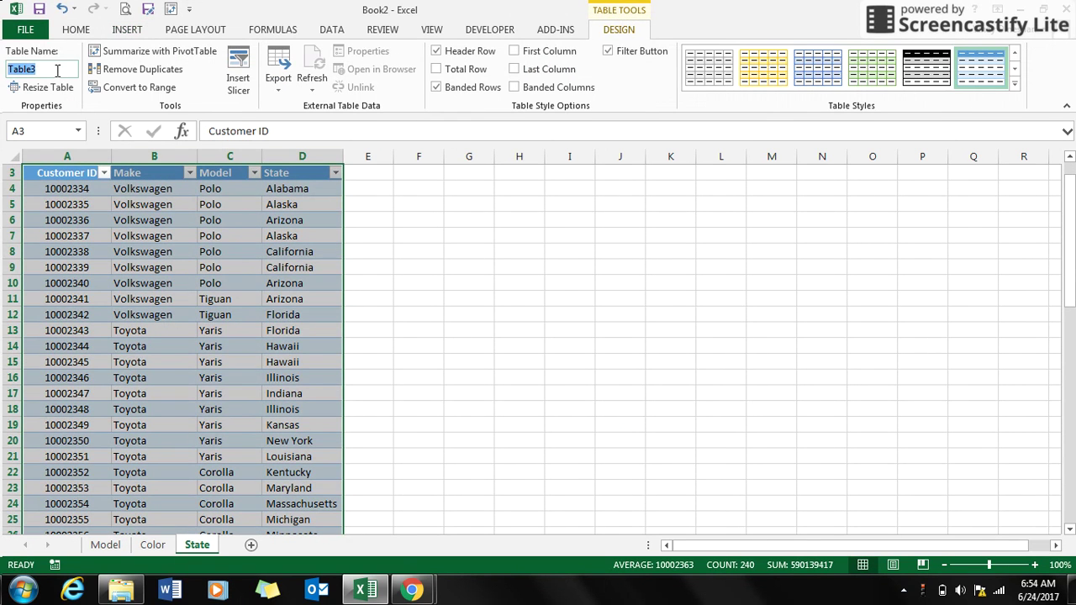
text(State)
click(109, 267)
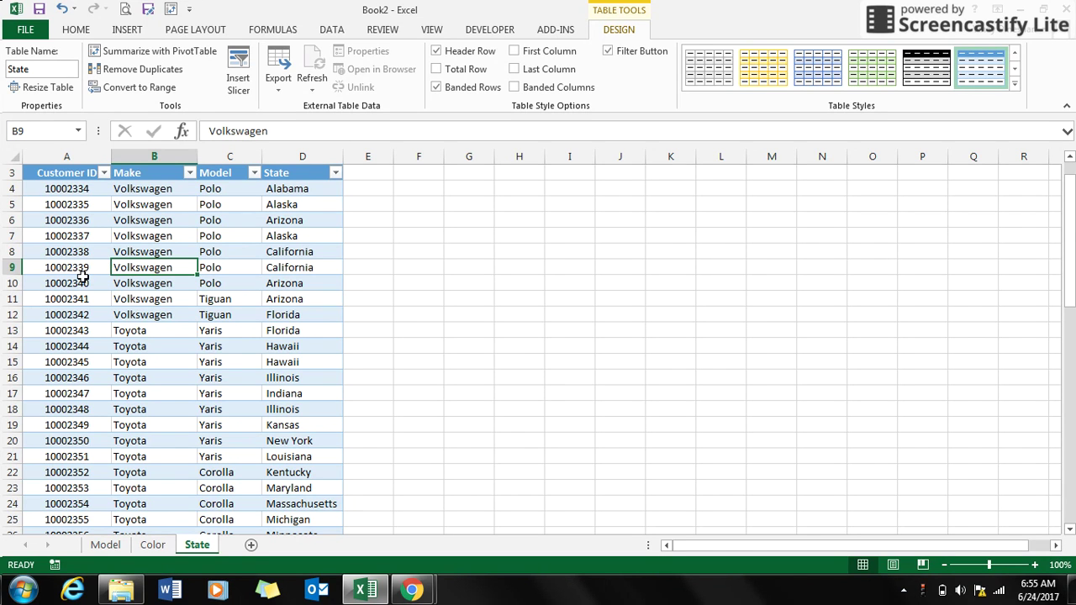
Step: Create a PivotTable from the State table on a new worksheet, add the data to the Data Model, and show fields from all tables
click(84, 278)
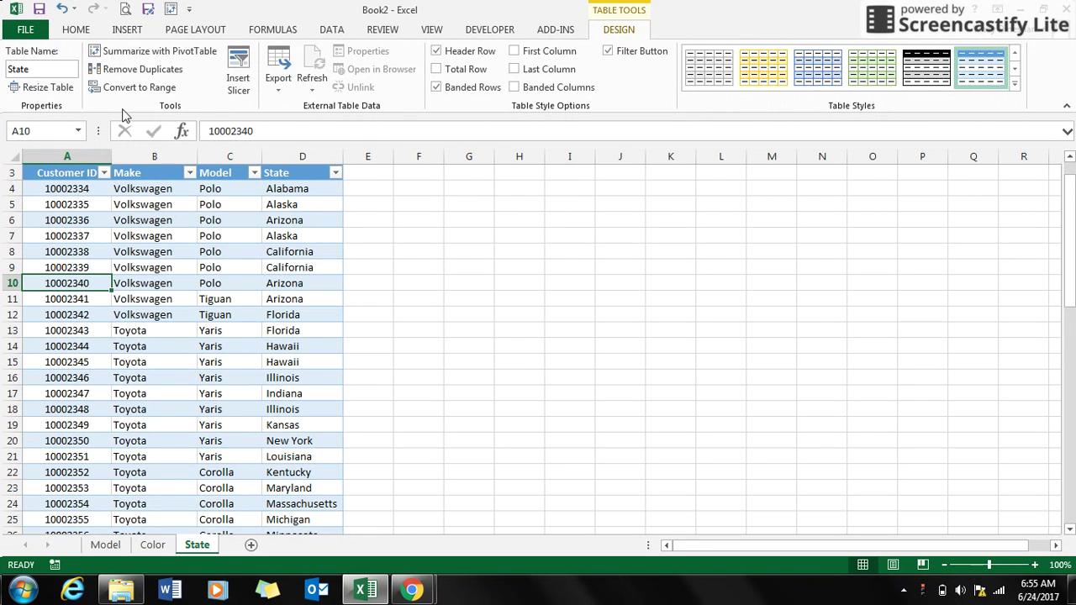
click(126, 30)
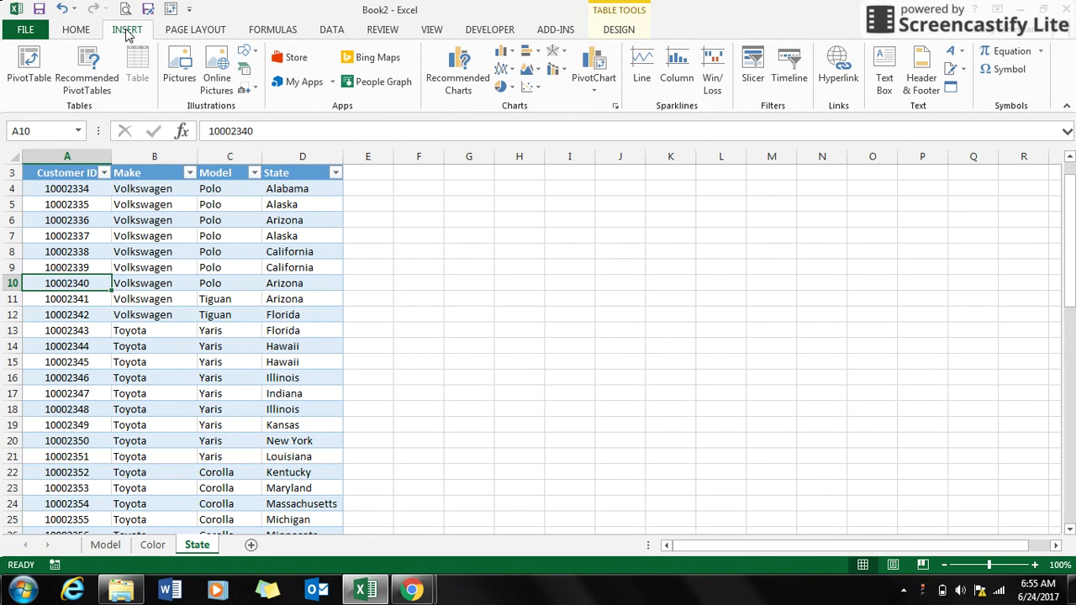
click(30, 74)
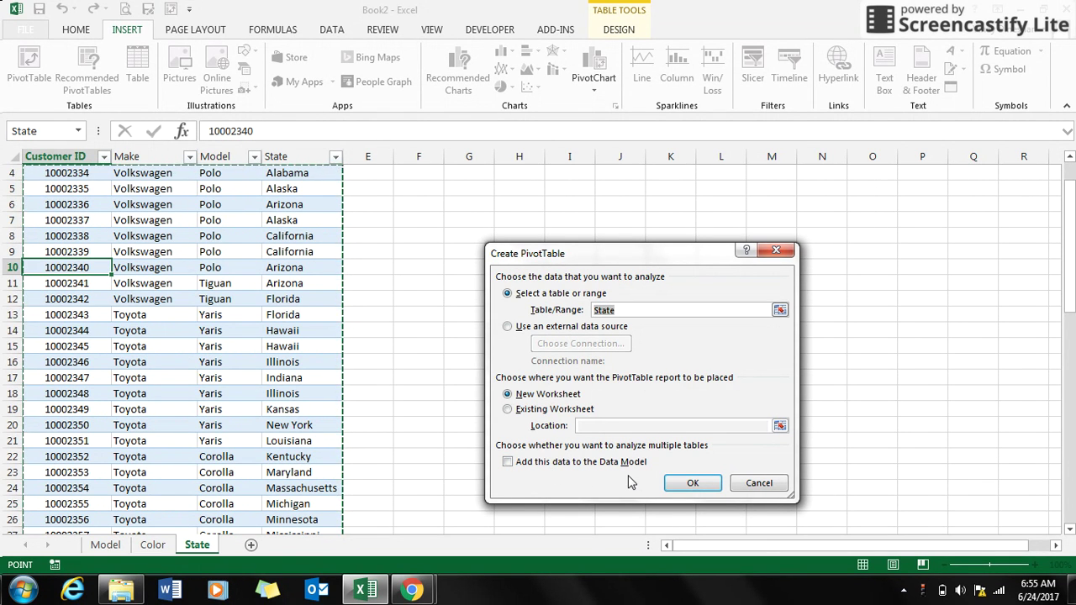
click(508, 463)
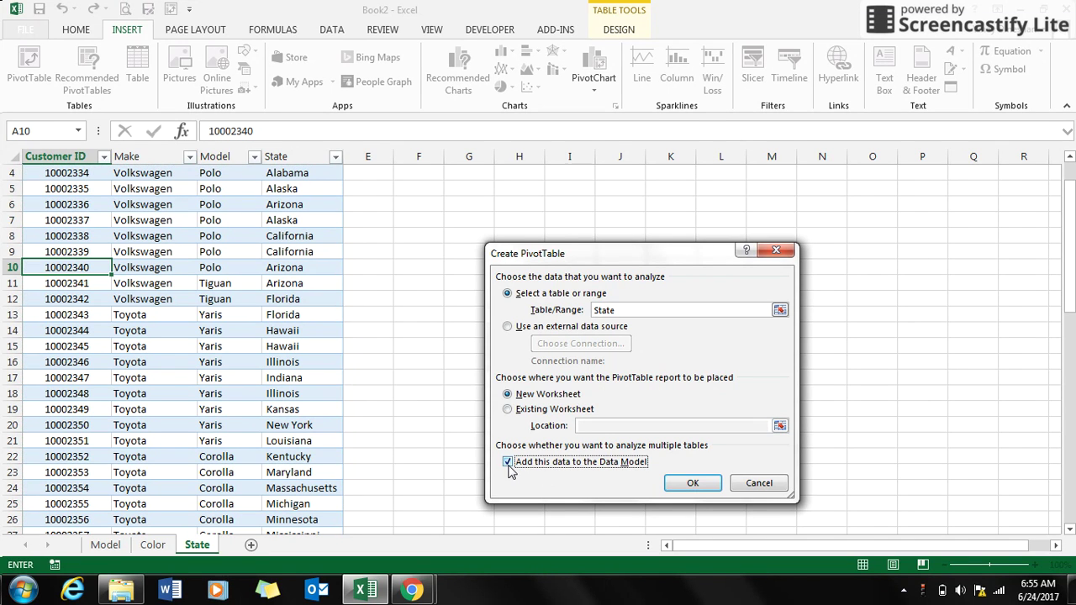
click(682, 484)
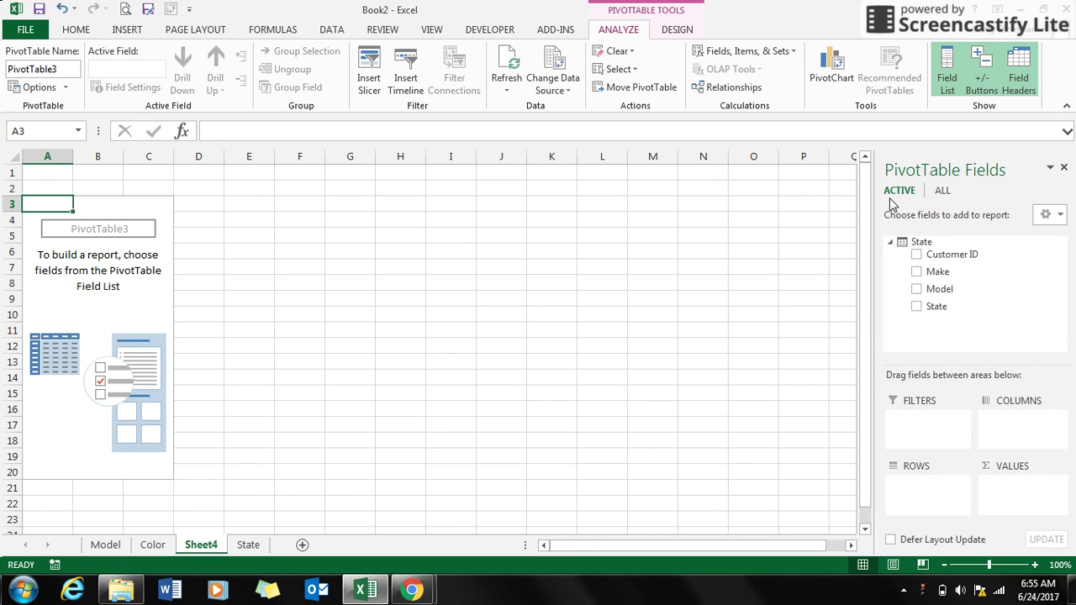
click(943, 191)
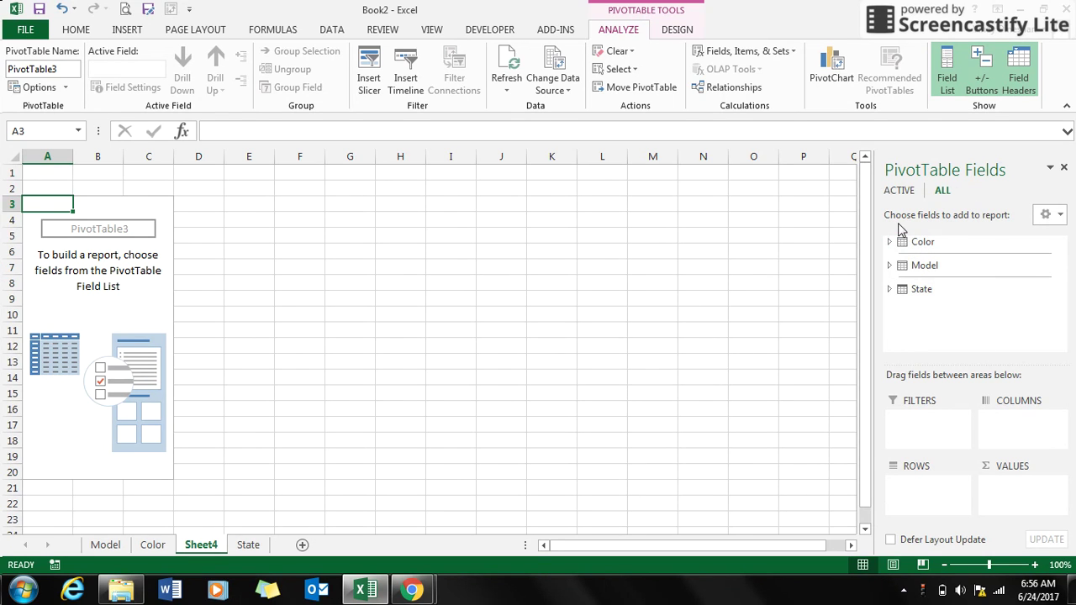
Step: Add Cost USD from the Model table as summed values and State from the State table as rows, and select the state sums B4:B22
click(890, 266)
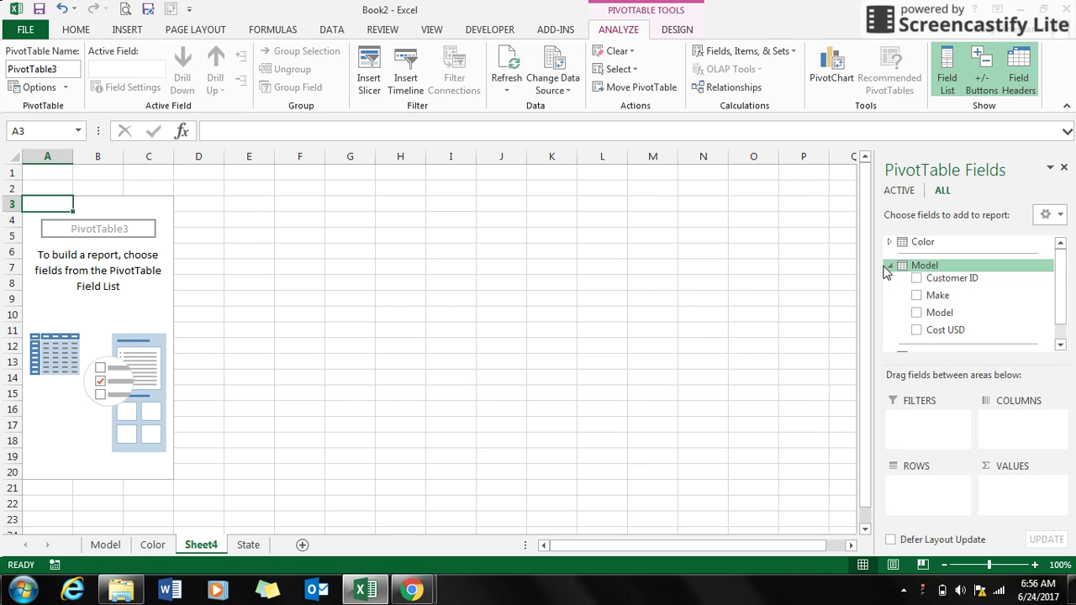
click(917, 331)
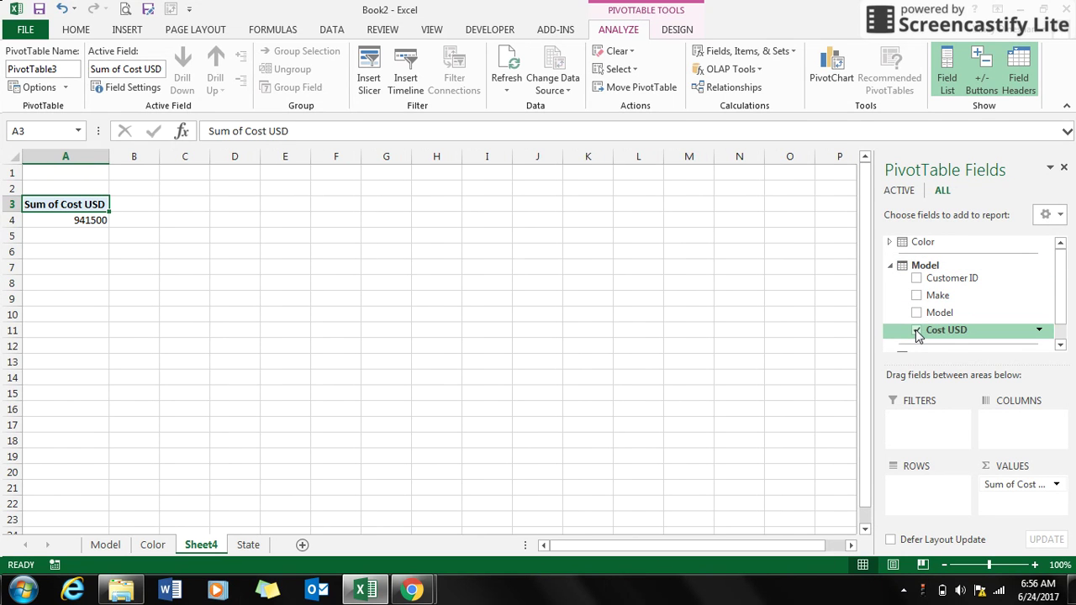
drag(1064, 280, 1063, 305)
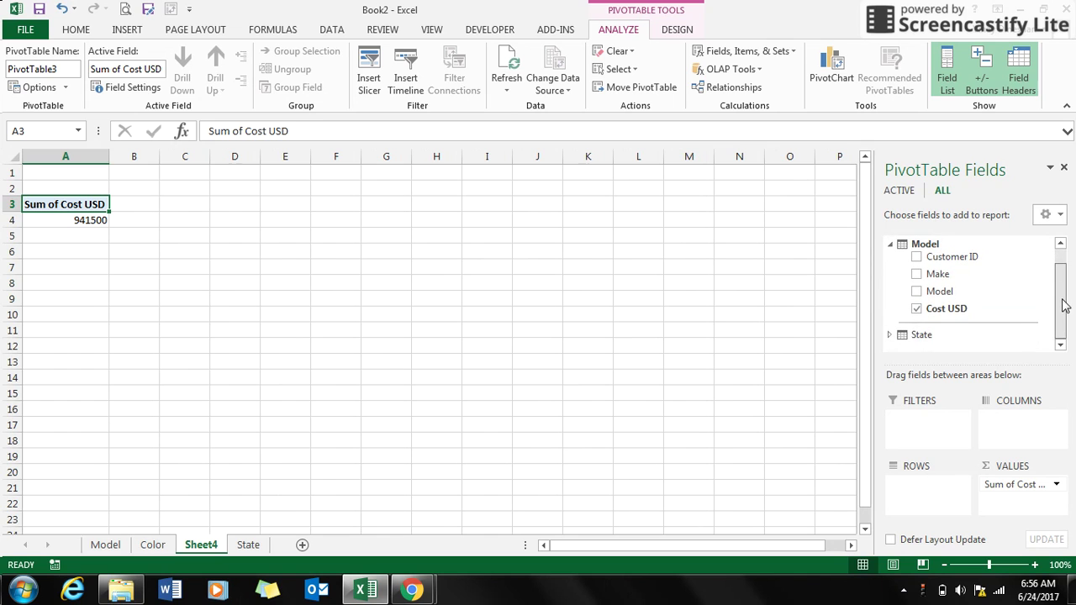
click(890, 336)
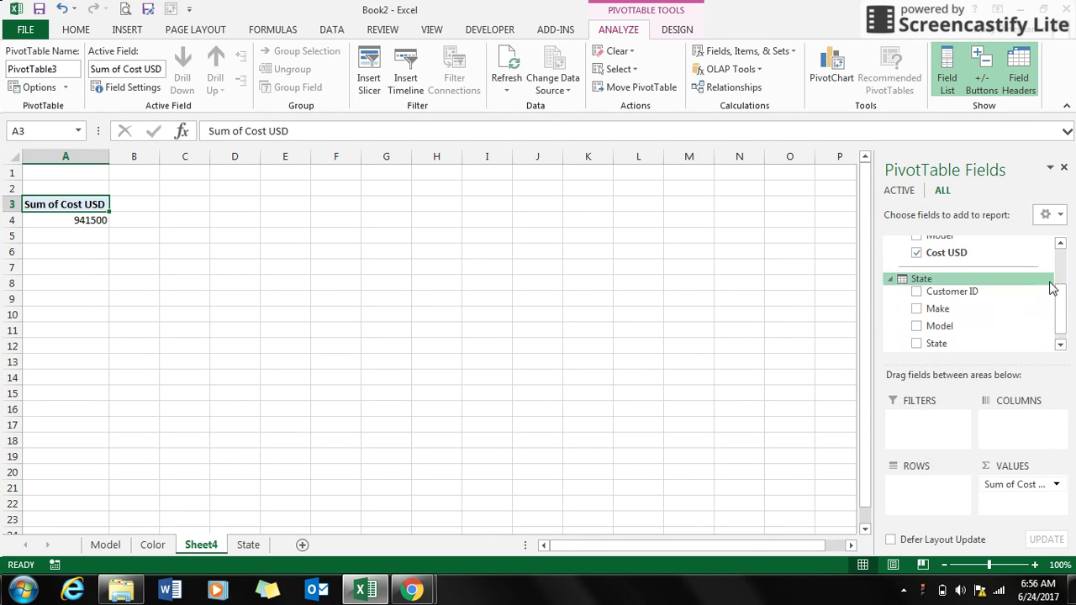
click(916, 344)
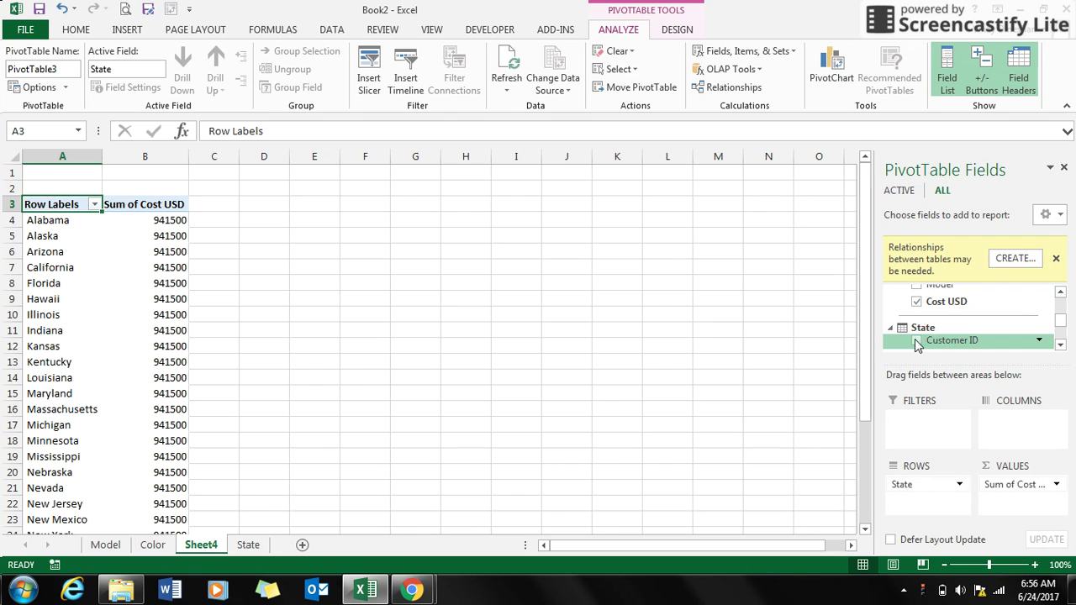
click(158, 219)
drag(158, 219, 149, 503)
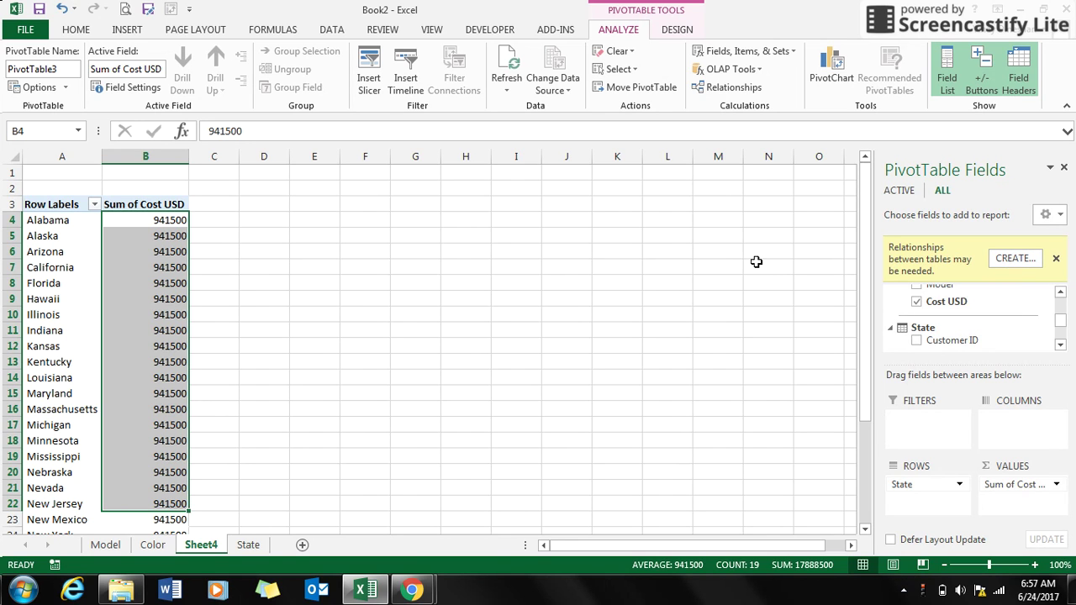
Step: Start a new table relationship and examine which columns the Color, Model and State tables offer for linking
click(715, 97)
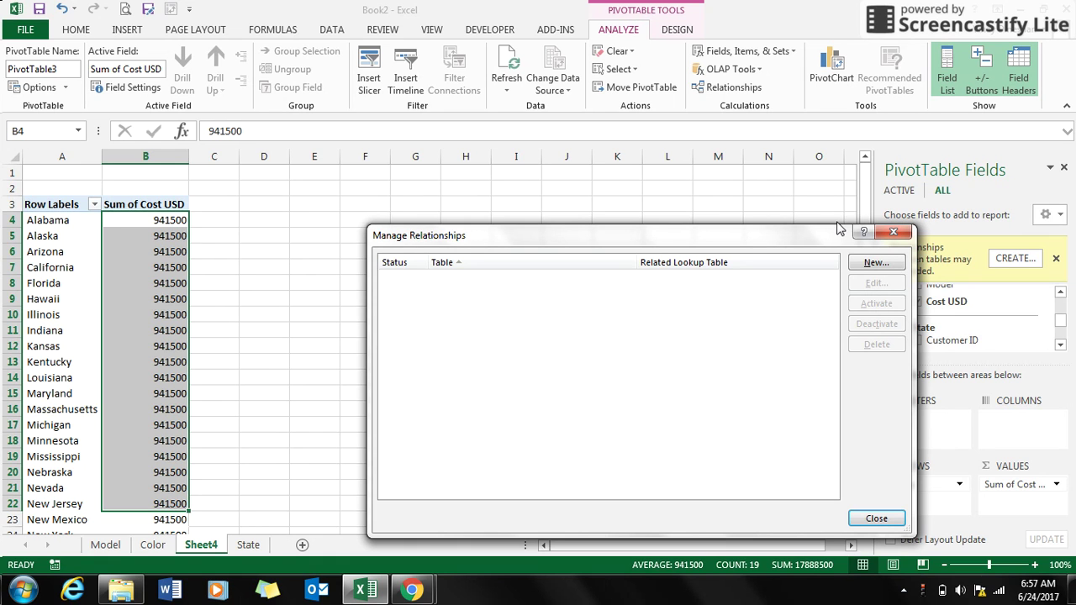
click(891, 262)
click(543, 365)
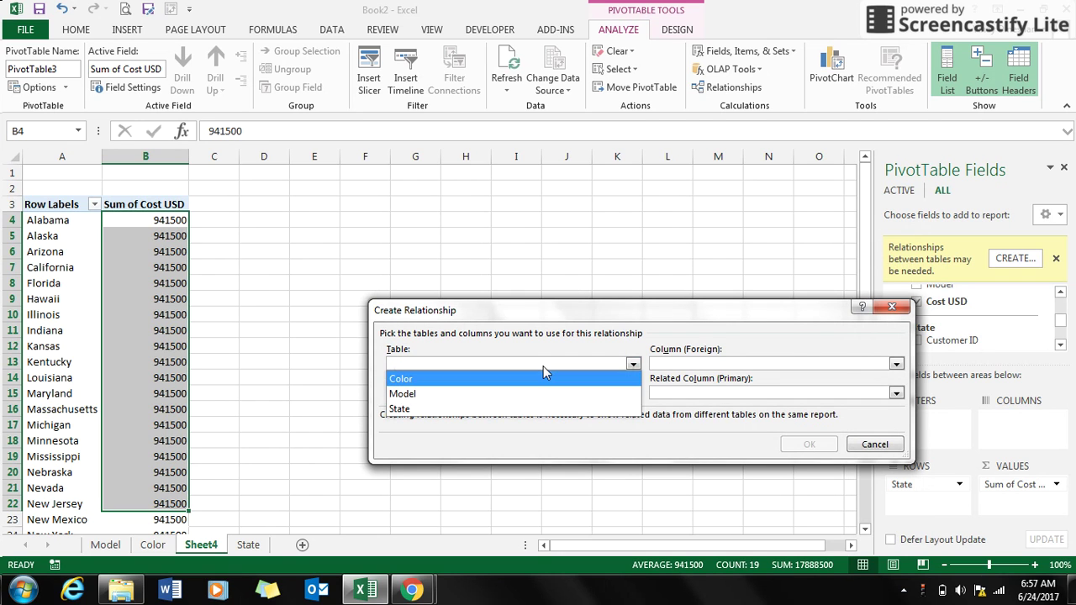
click(511, 410)
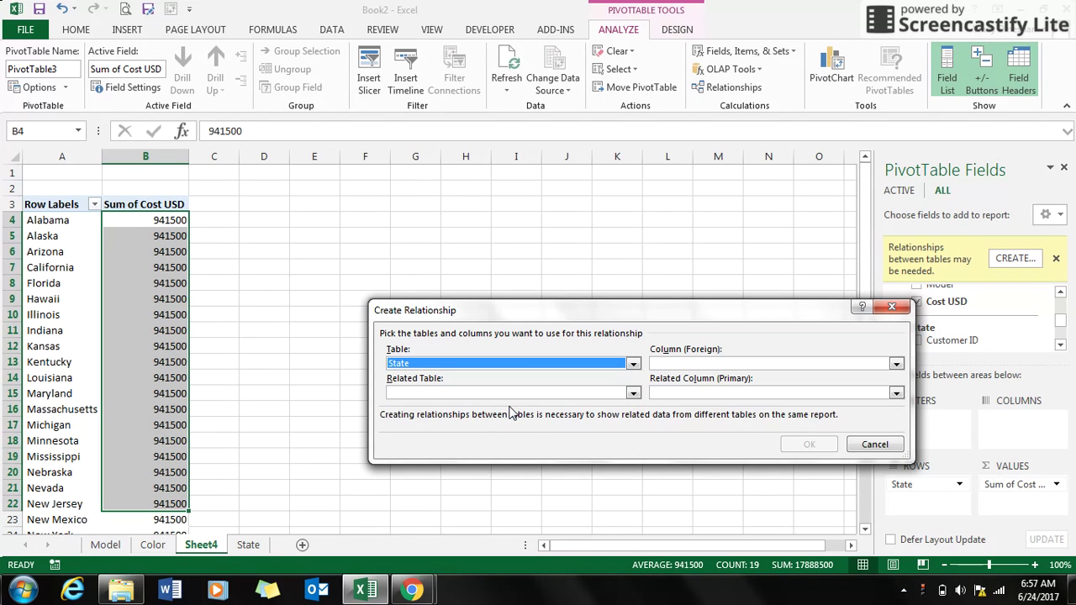
click(632, 367)
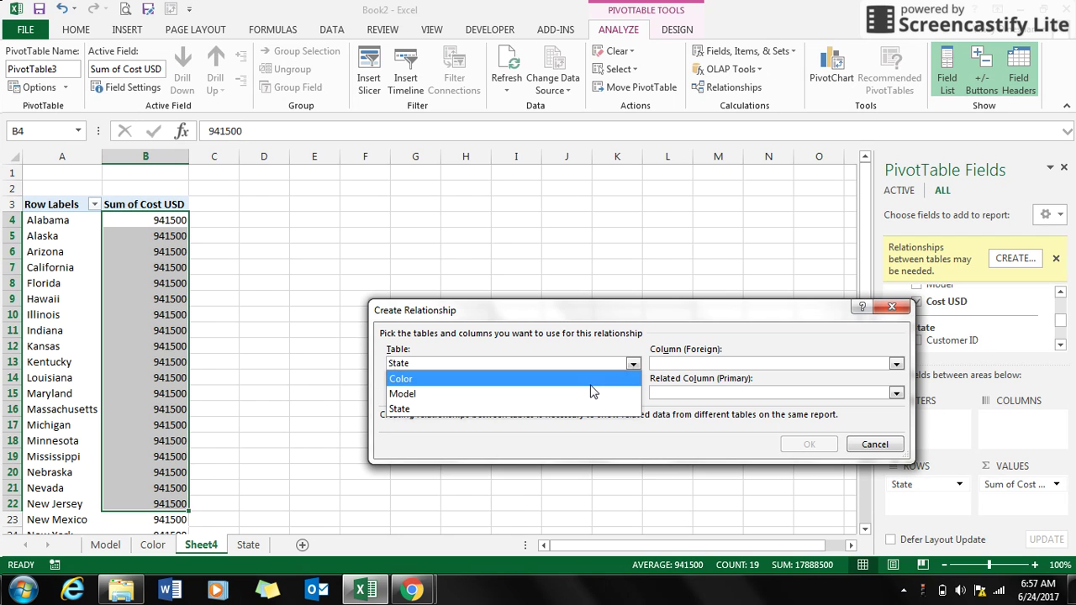
click(593, 379)
click(684, 366)
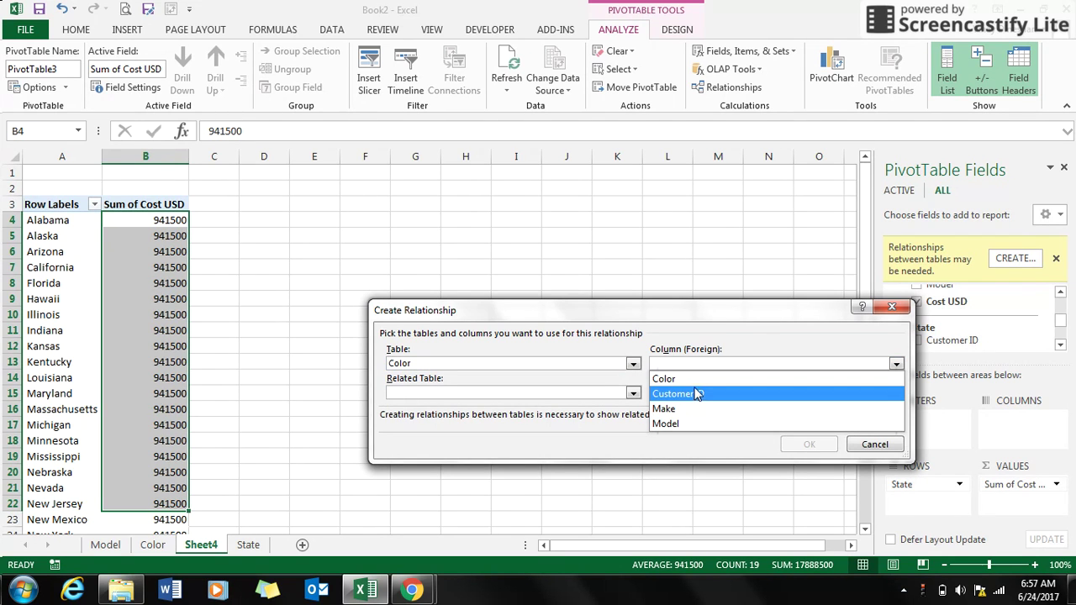
click(574, 364)
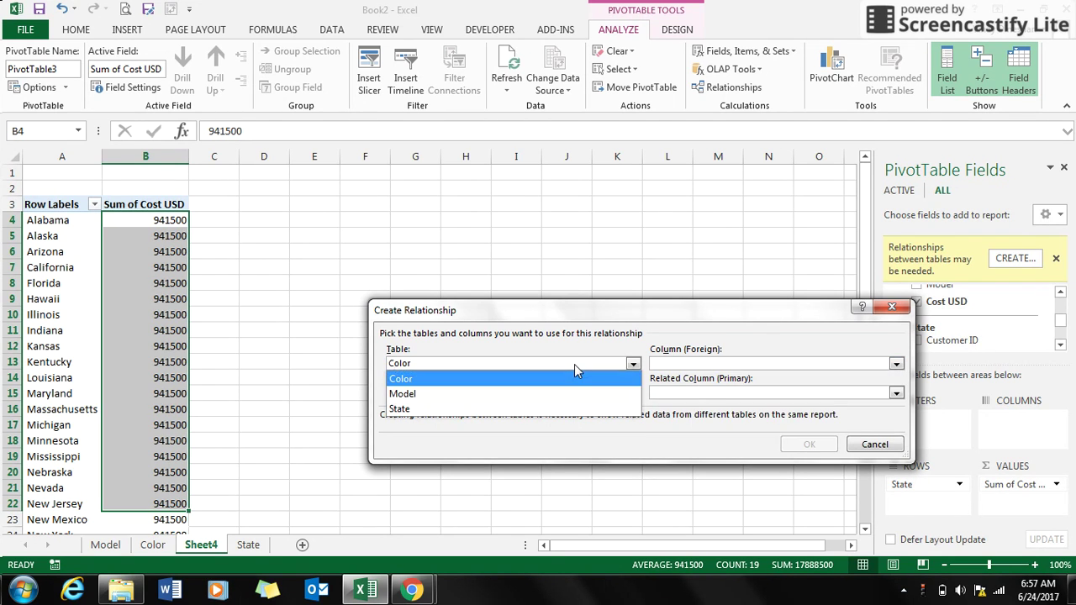
click(569, 394)
click(675, 361)
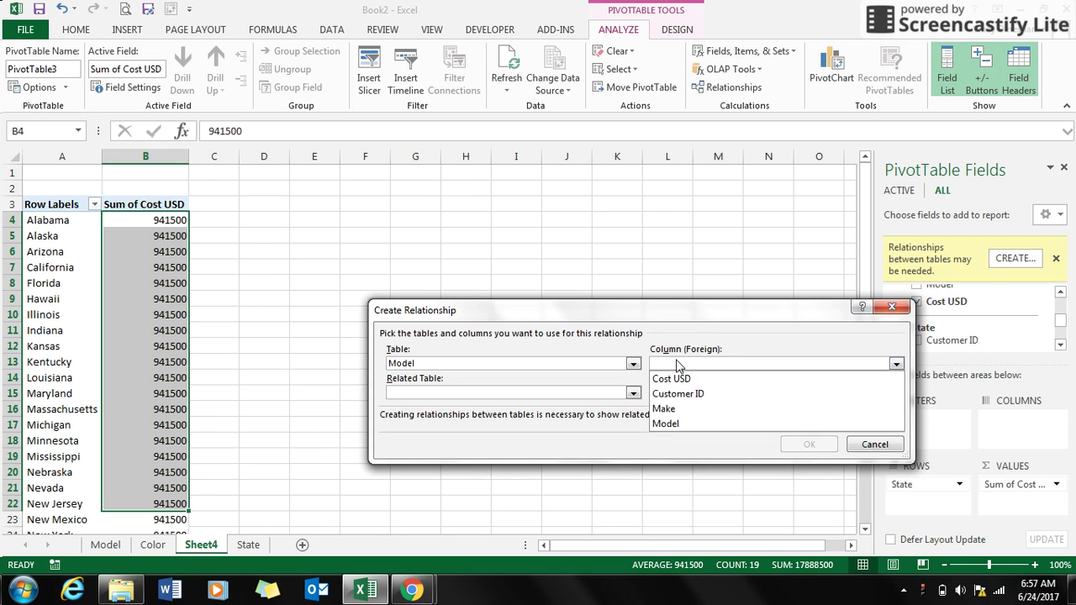
click(577, 364)
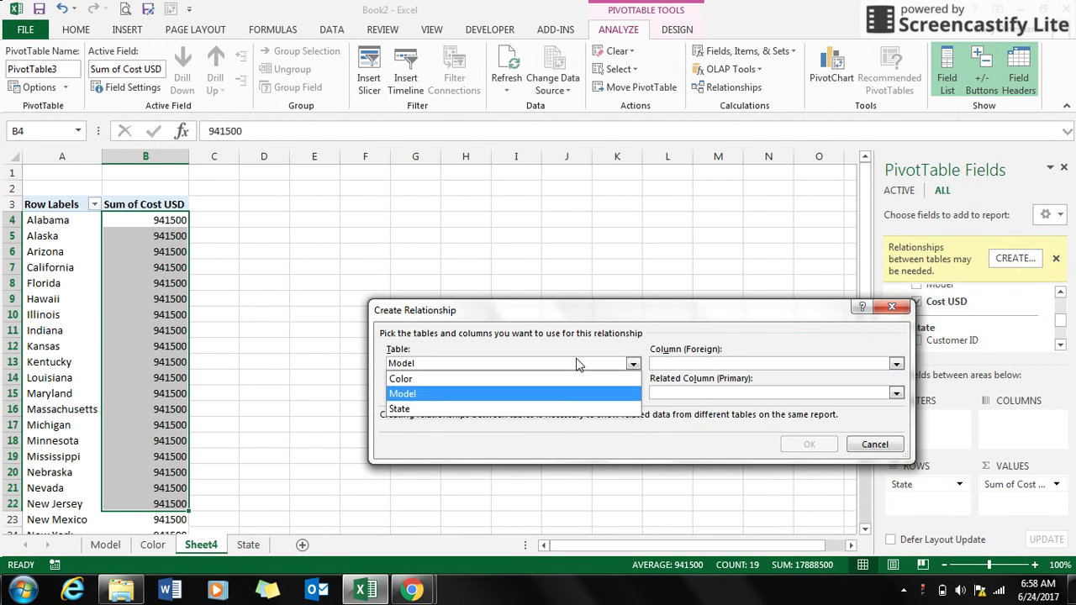
click(557, 409)
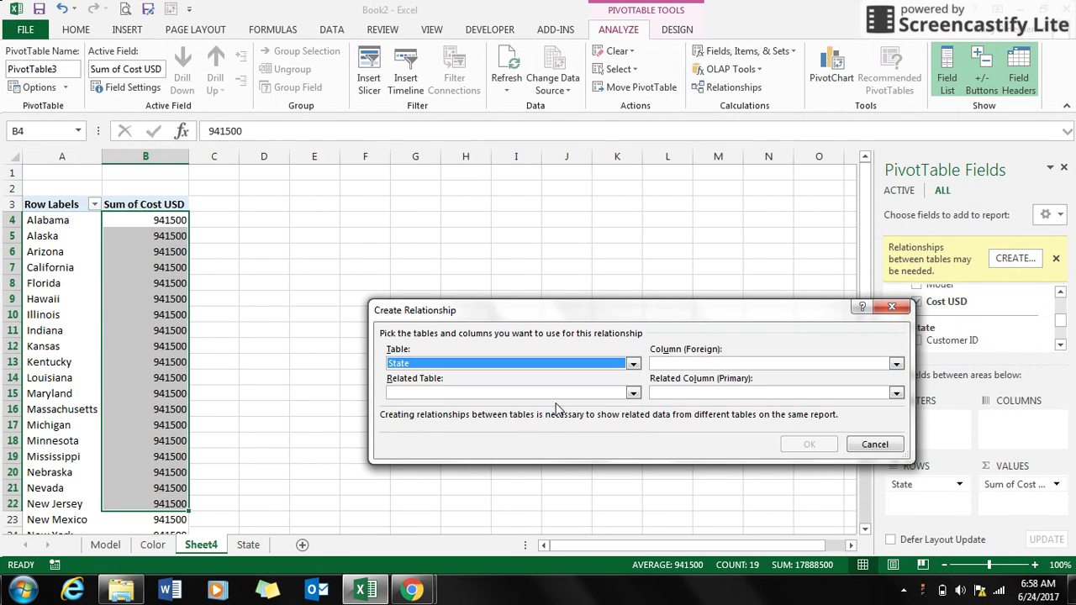
click(677, 365)
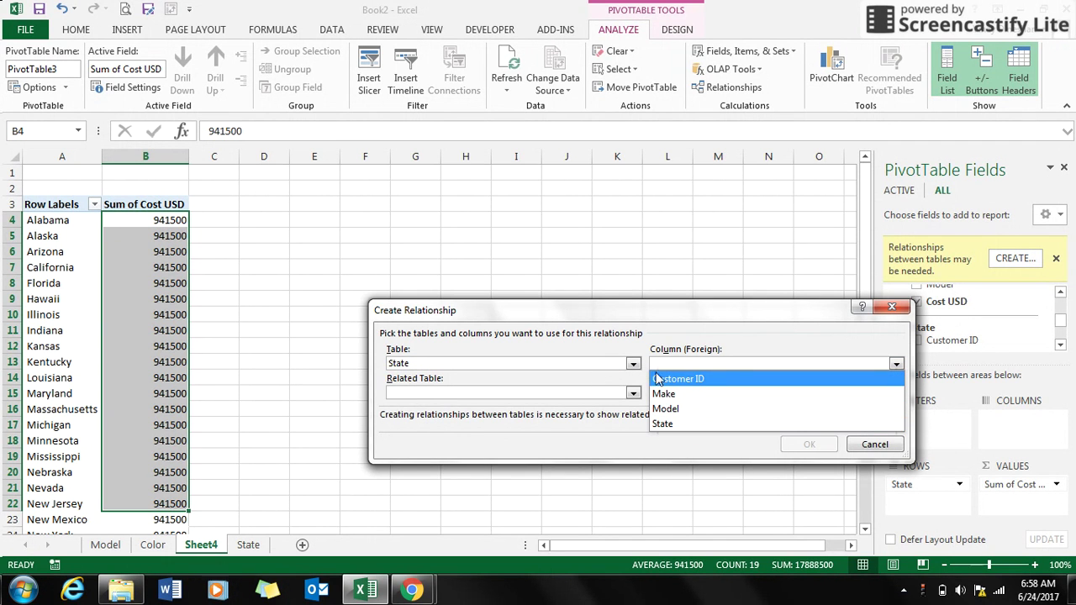
click(600, 435)
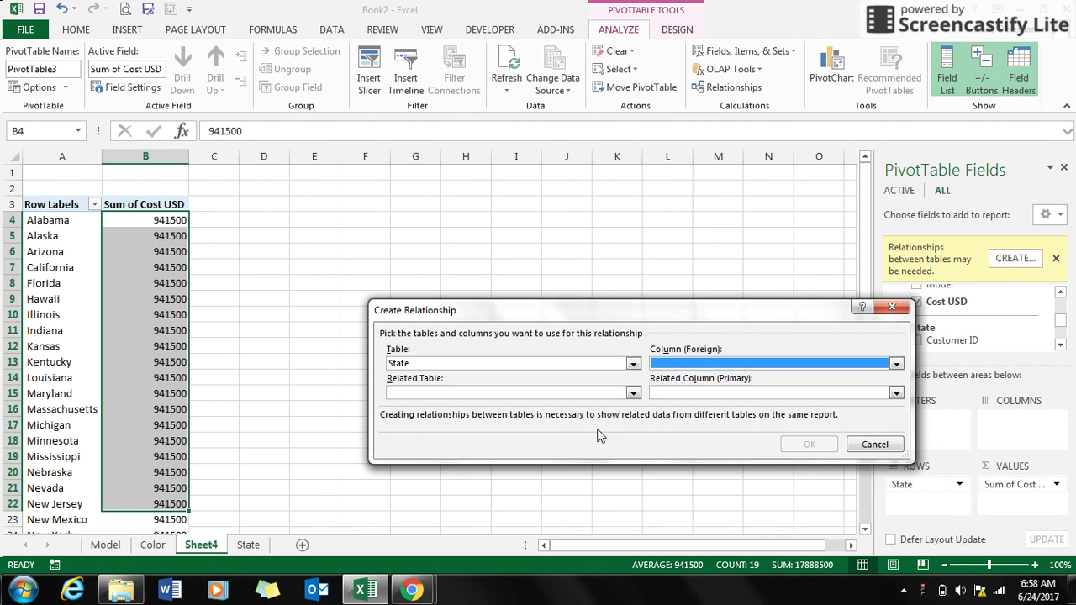
Step: Create a relationship from the Model table's Customer ID column to the State table's Customer ID as the primary column
click(576, 366)
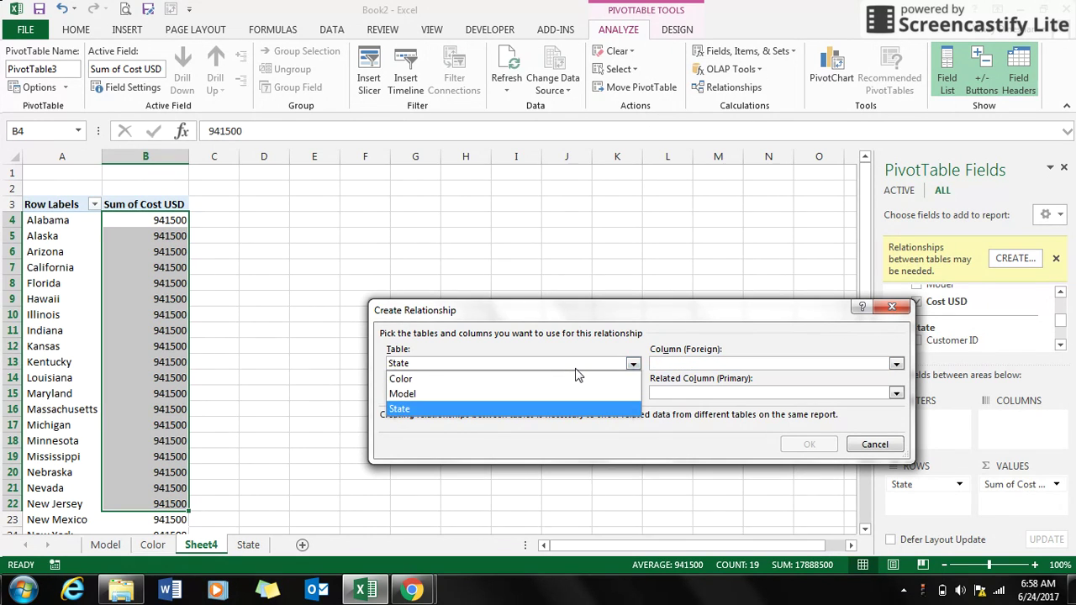
click(558, 395)
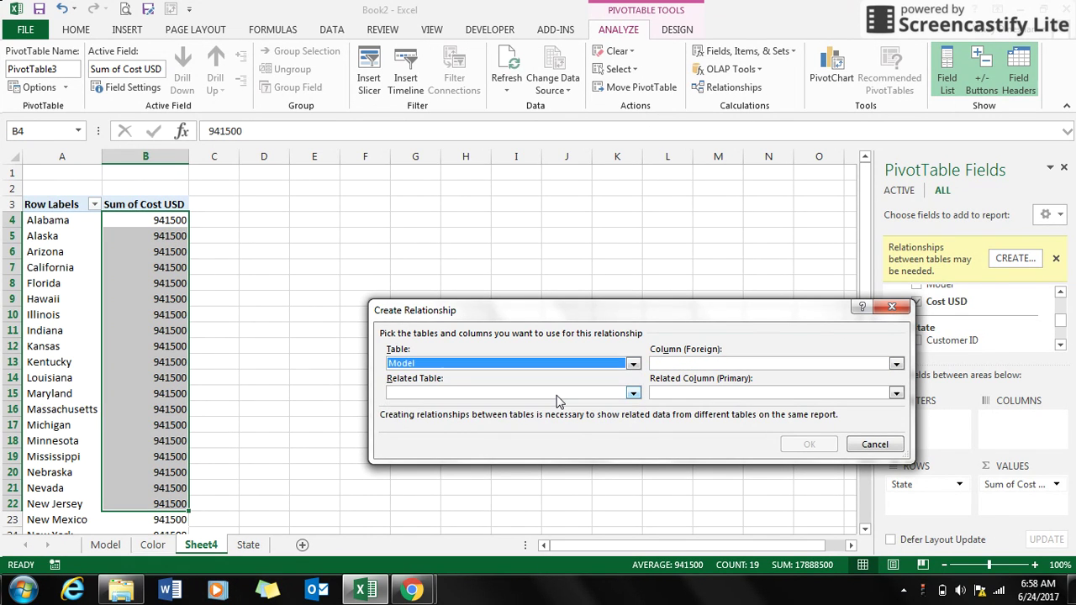
click(723, 364)
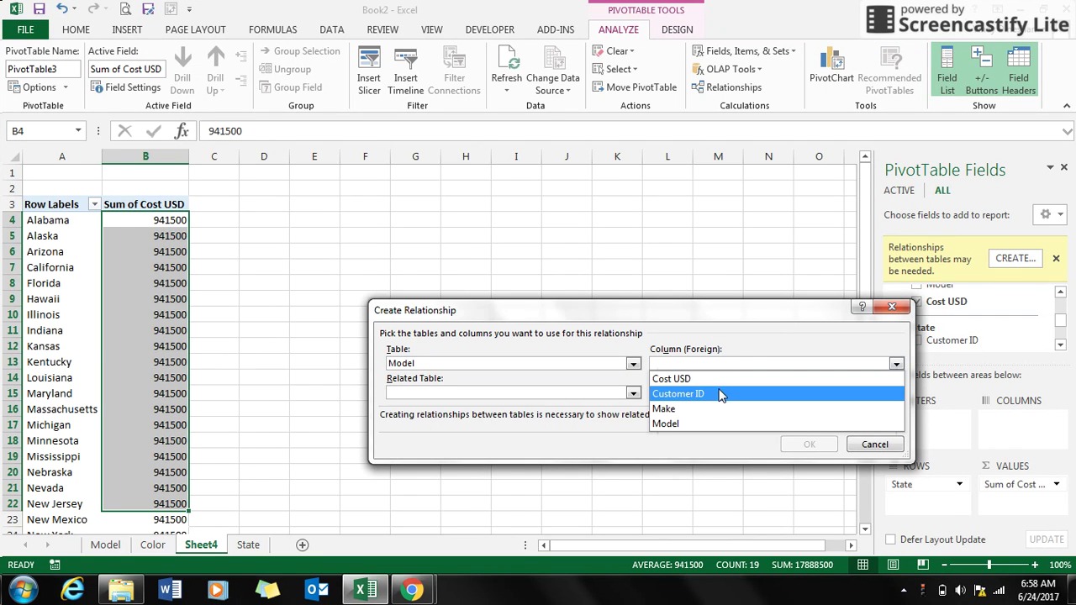
click(720, 393)
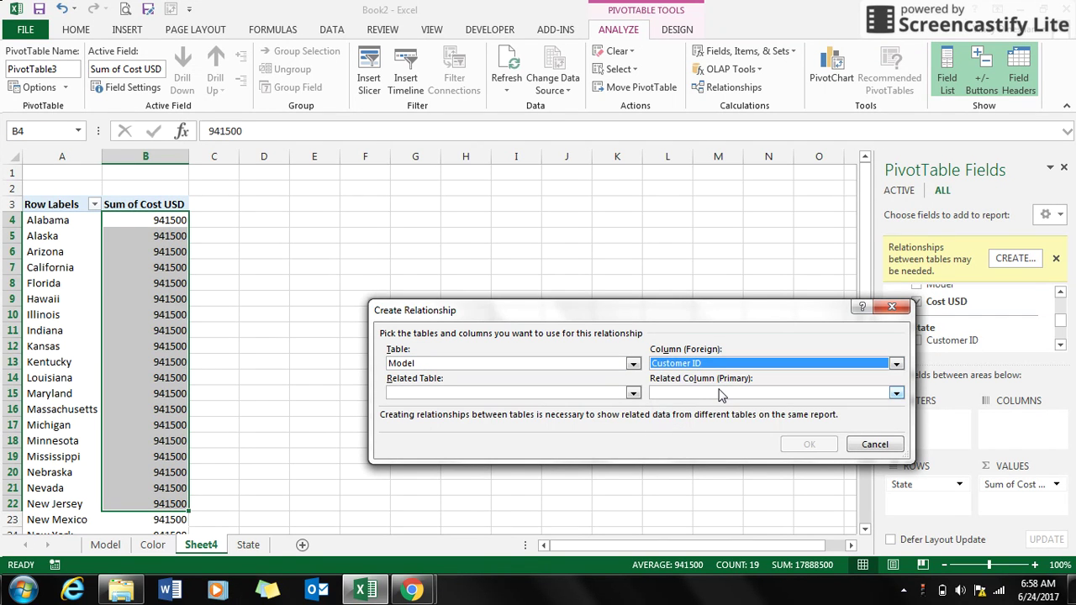
click(575, 395)
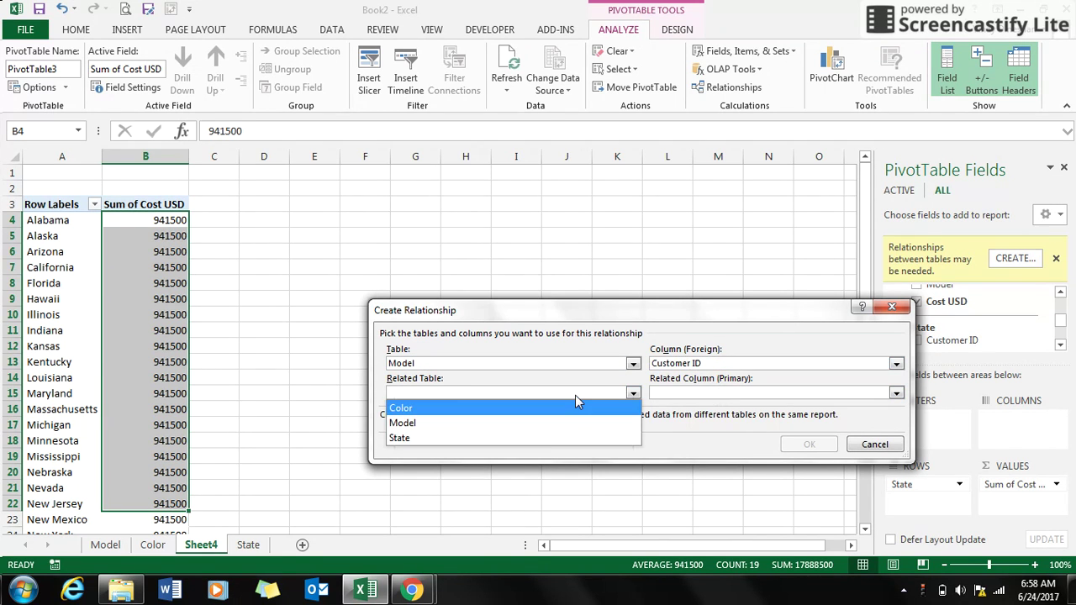
click(561, 439)
click(682, 395)
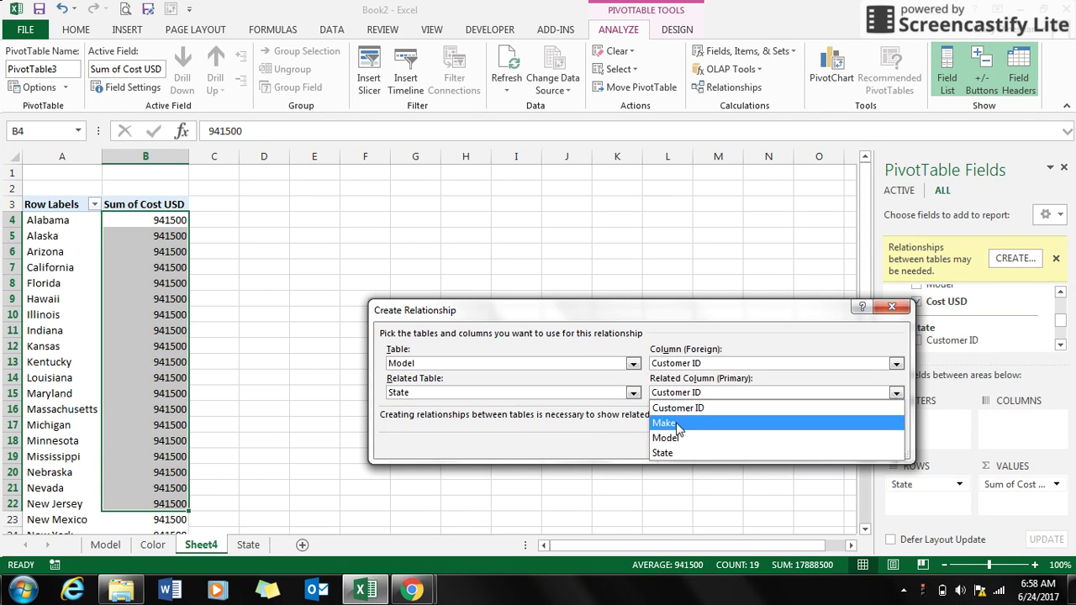
click(683, 412)
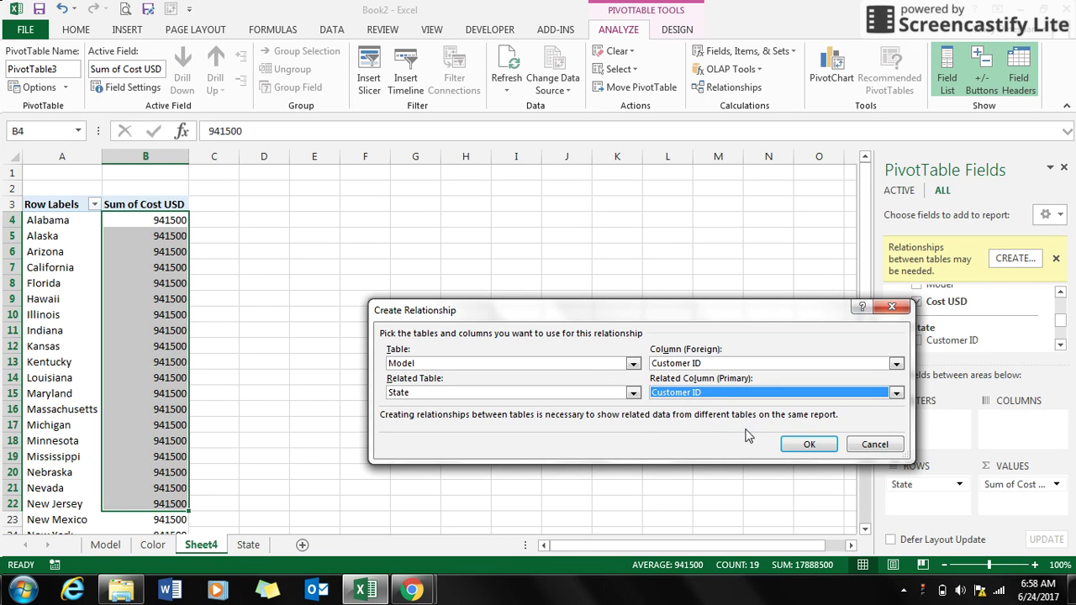
click(810, 445)
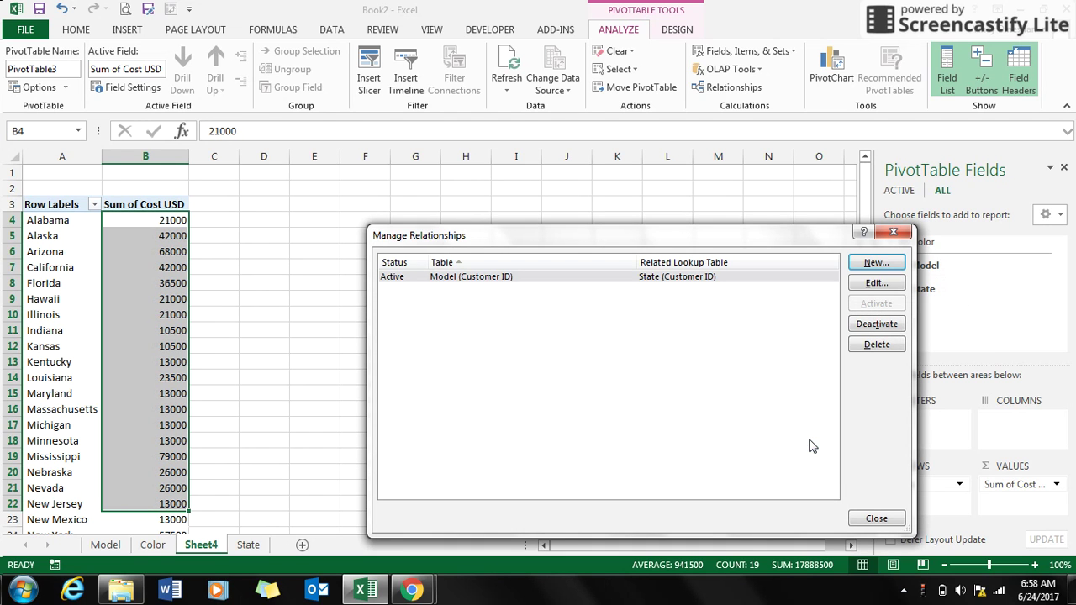
click(876, 518)
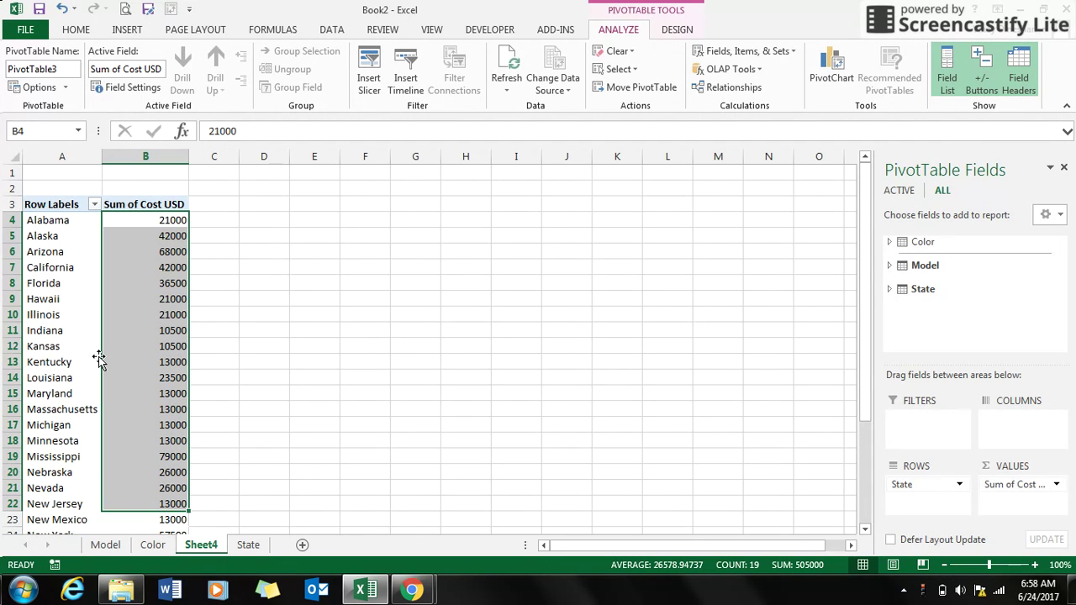
Step: Examine the summed cost for each state in the PivotTable, from Alabama down to the Grand Total
drag(101, 361, 139, 341)
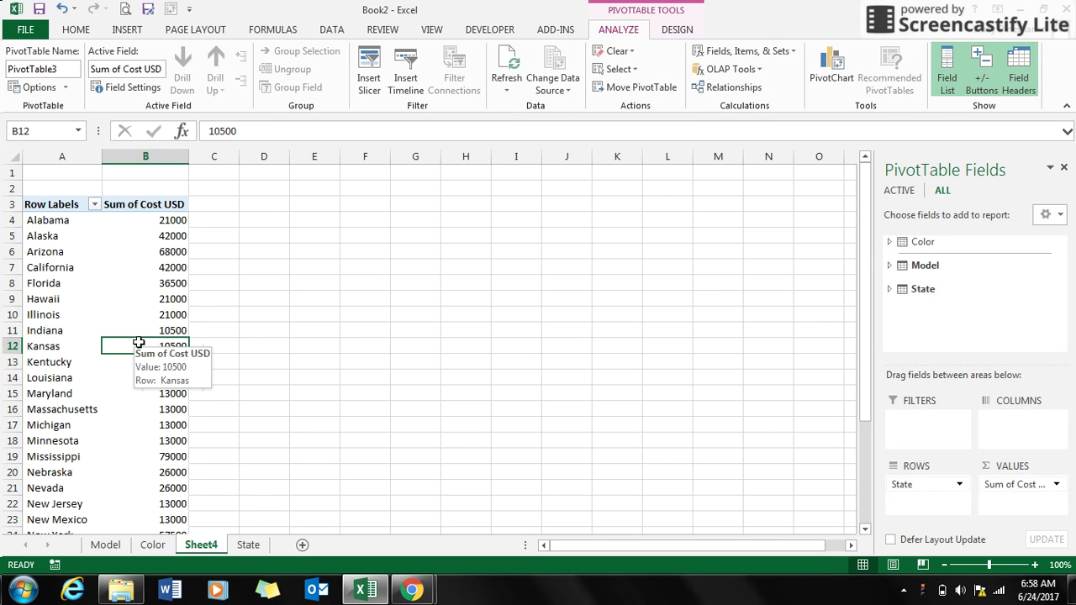
key(Down)
key(Down)
key(Down)
key(Down)
key(Down)
key(Down)
key(Down)
key(Down)
key(Down)
key(Down)
key(Down)
key(Down)
key(Down)
key(Down)
key(Down)
key(Down)
key(Down)
key(Down)
key(Down)
key(Down)
scroll(139, 343, up, 3)
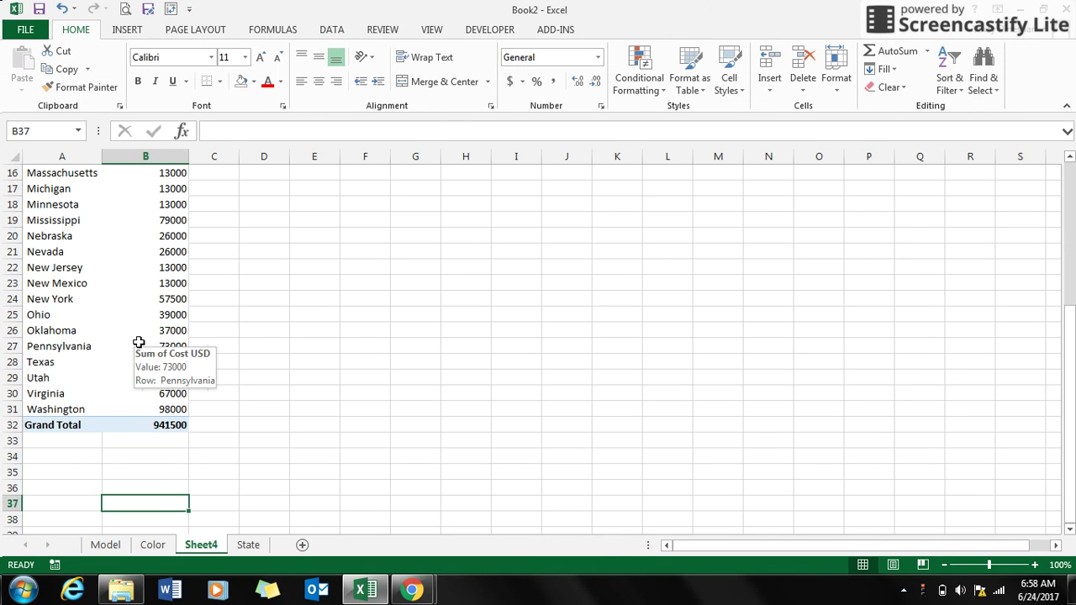
key(Up)
key(Up)
key(Up)
key(Up)
key(Up)
key(Up)
key(Up)
key(Up)
key(Up)
key(Up)
key(Up)
key(Up)
key(Up)
key(Up)
key(Up)
key(Up)
key(Up)
key(Up)
key(Up)
key(Up)
key(Up)
key(Up)
key(Up)
key(Up)
key(Down)
key(Down)
key(Down)
key(Down)
key(Down)
key(Down)
key(Down)
key(Down)
key(Down)
key(Down)
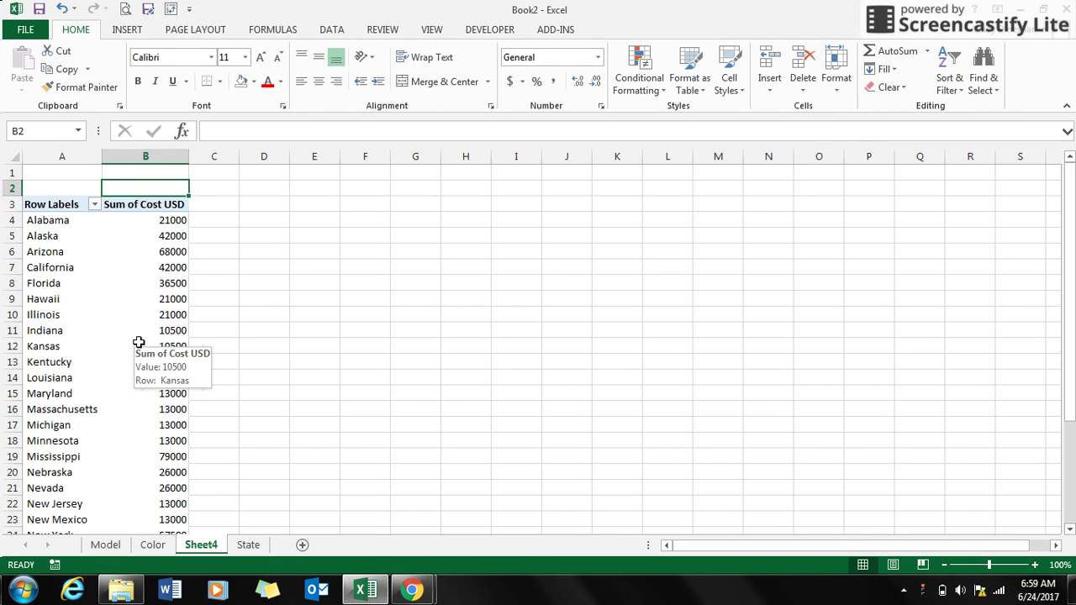
key(Down)
key(Down)
key(Down)
key(Down)
key(Down)
key(Down)
key(Down)
key(Down)
key(Down)
key(Down)
key(Down)
key(Down)
key(Down)
key(Down)
key(Down)
key(Down)
key(Down)
key(Down)
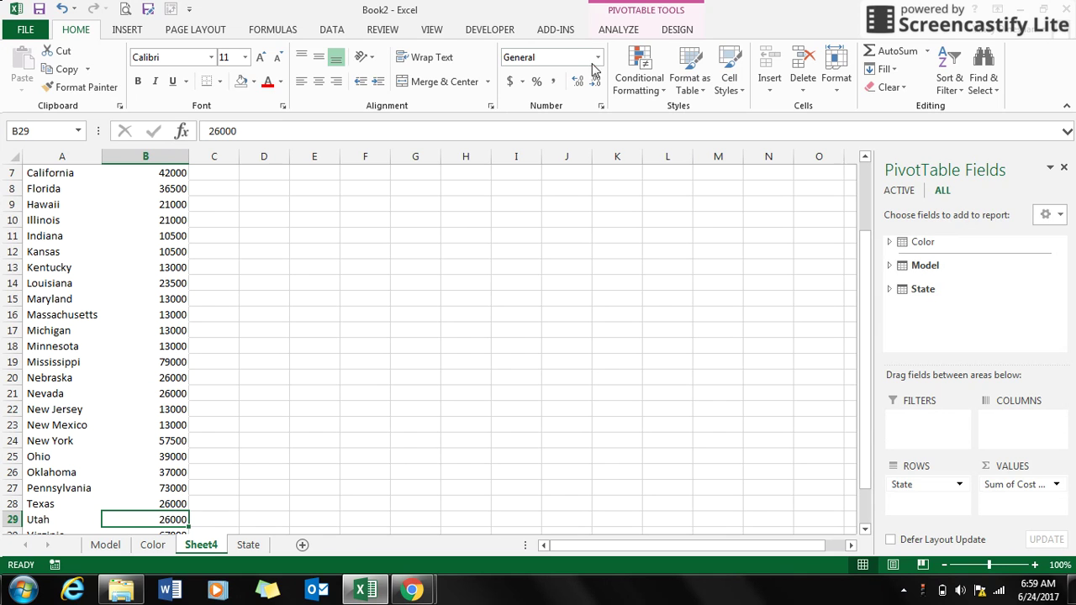
Step: Start a new table relationship with Model as the table and Color as the related table
click(660, 33)
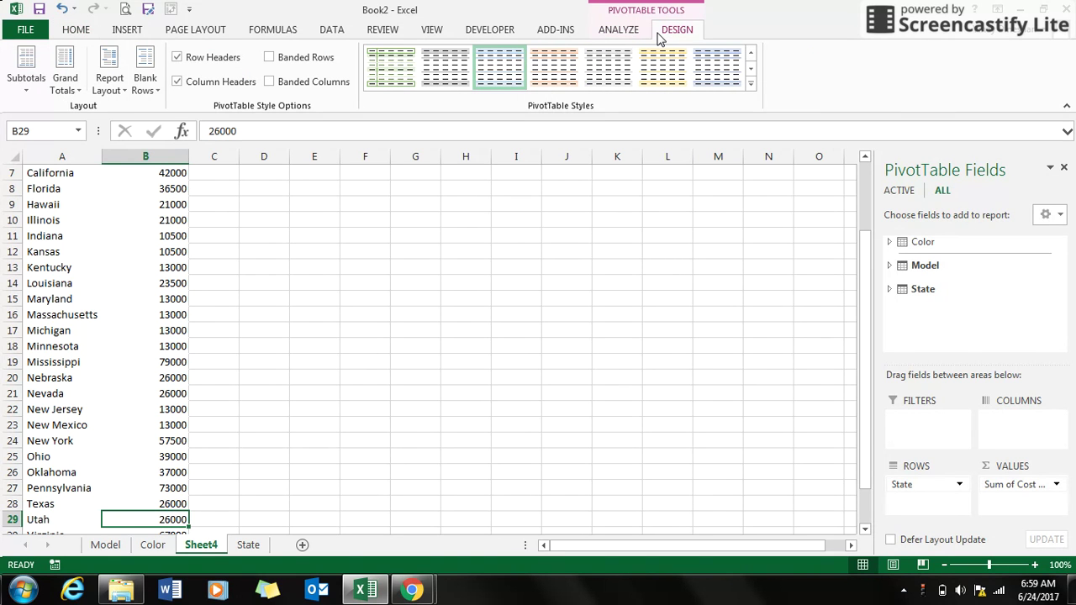
click(629, 32)
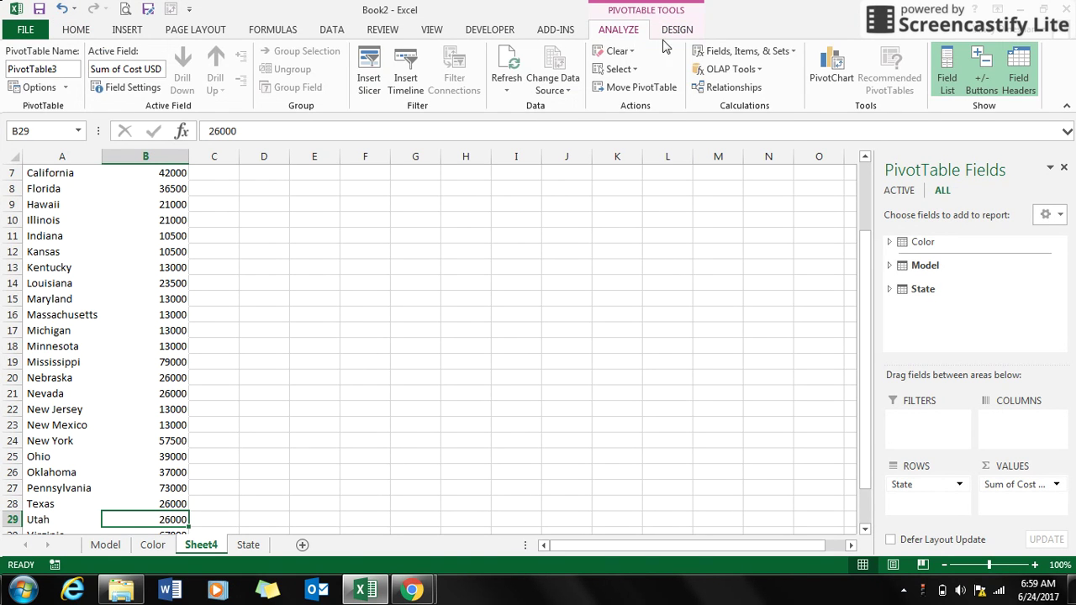
click(741, 89)
click(879, 266)
click(576, 362)
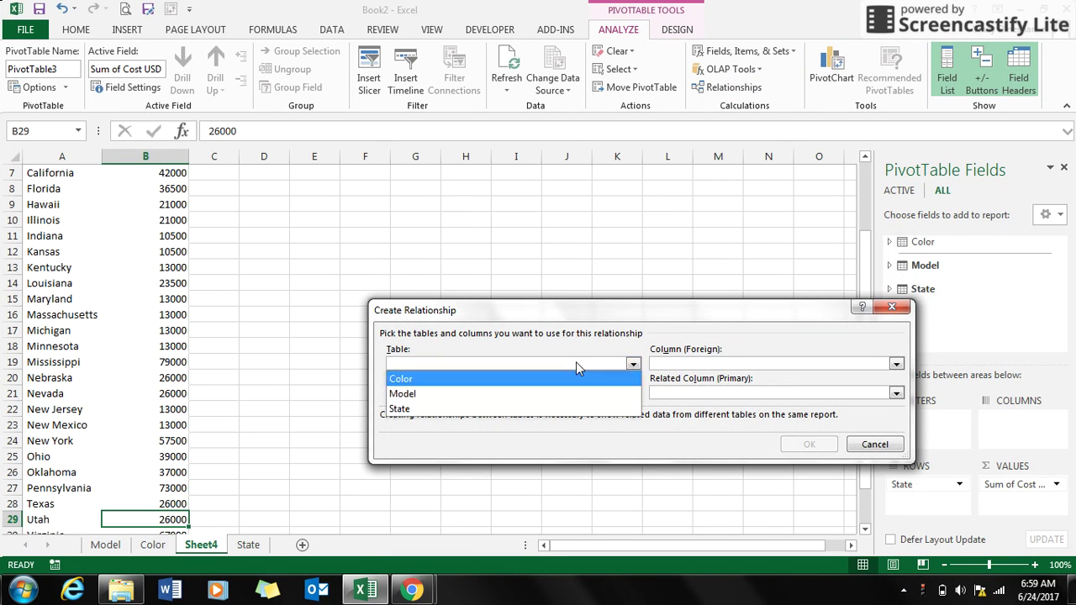
click(544, 393)
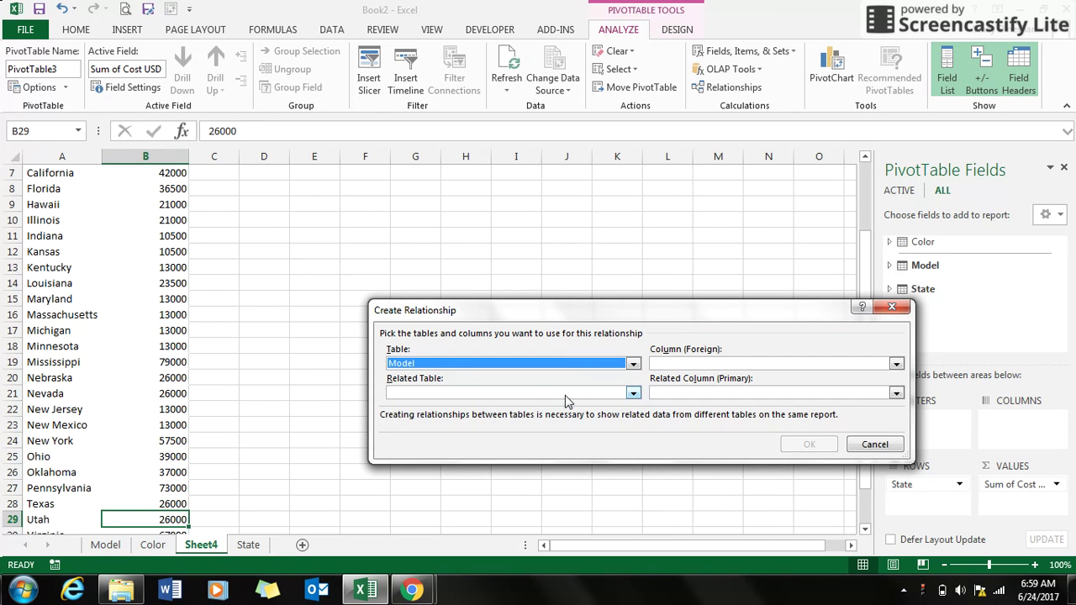
click(565, 395)
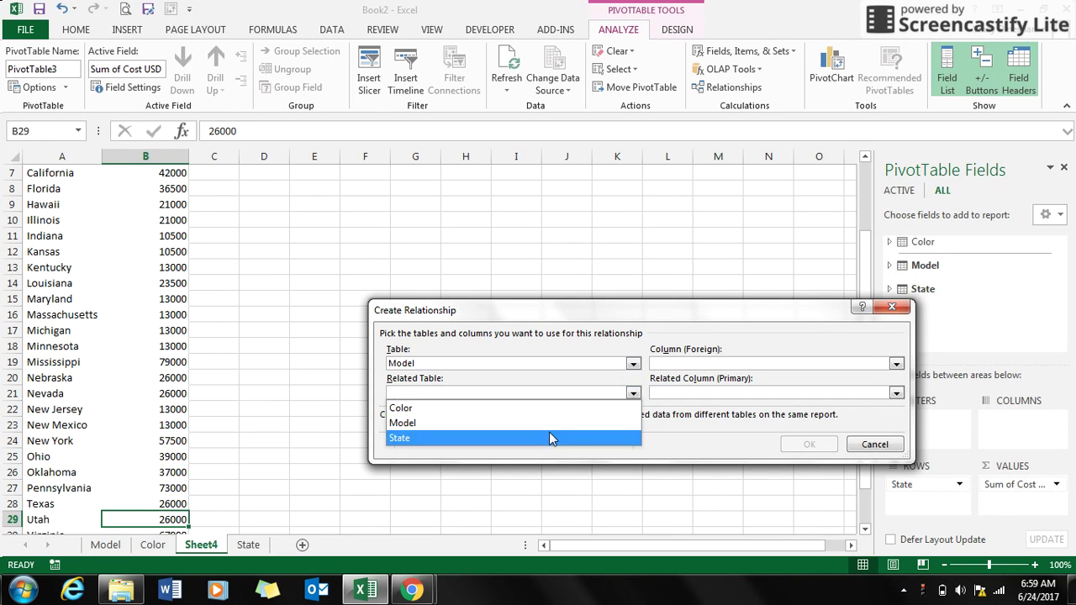
click(554, 409)
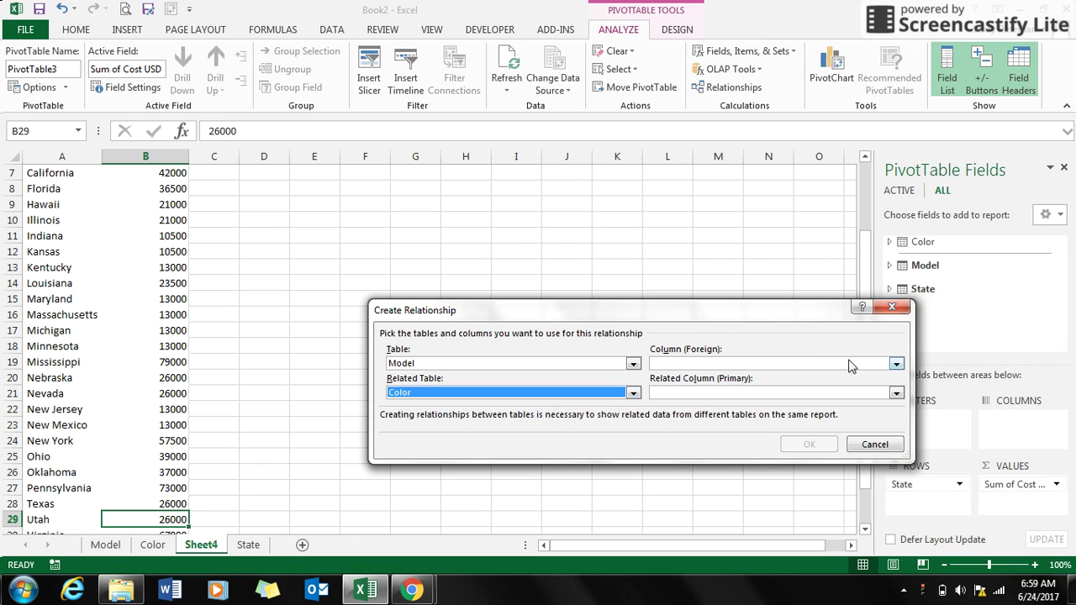
Step: Link the two tables through Customer ID as both the foreign and primary column, and finish managing relationships
click(896, 364)
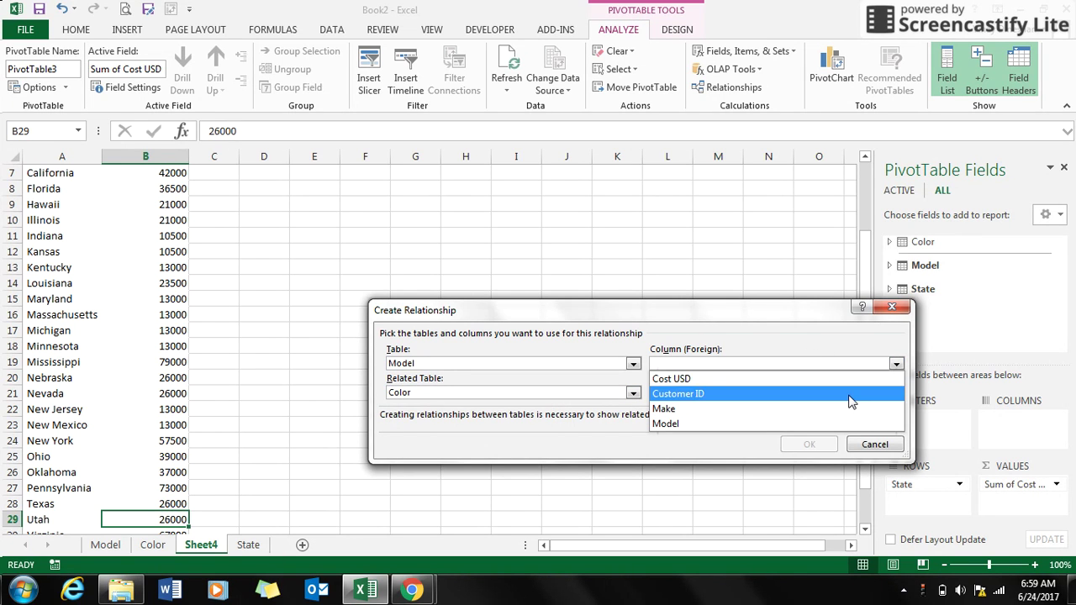
click(849, 397)
click(895, 394)
click(866, 421)
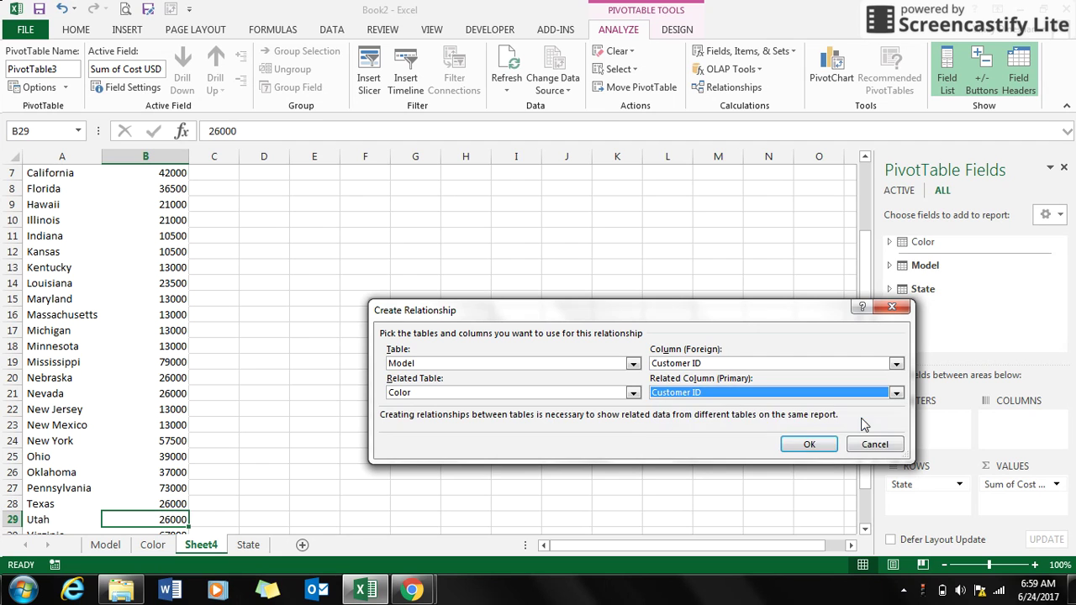
click(810, 445)
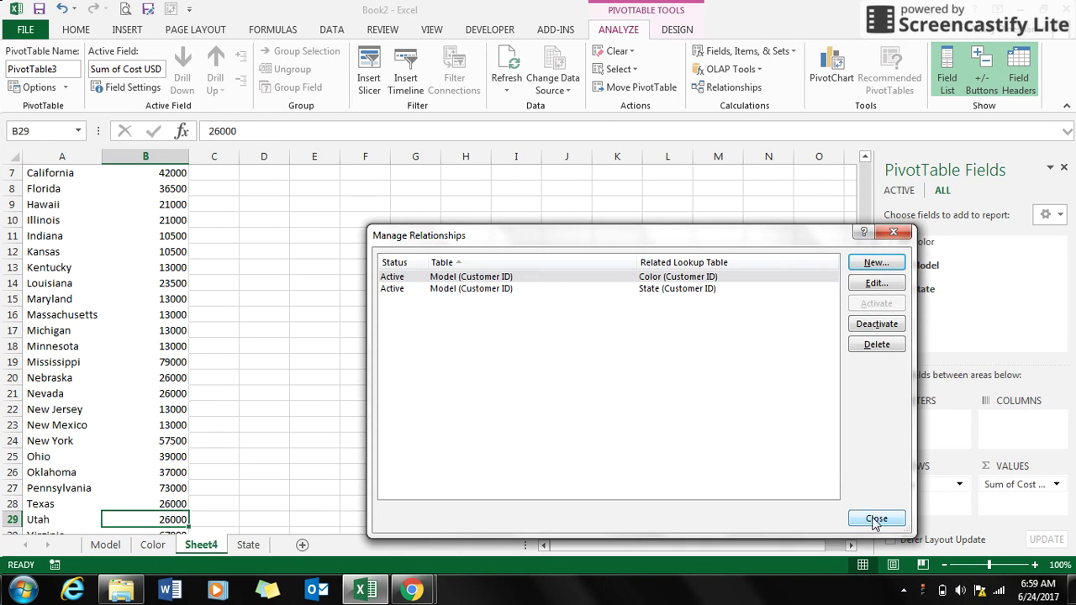
click(876, 518)
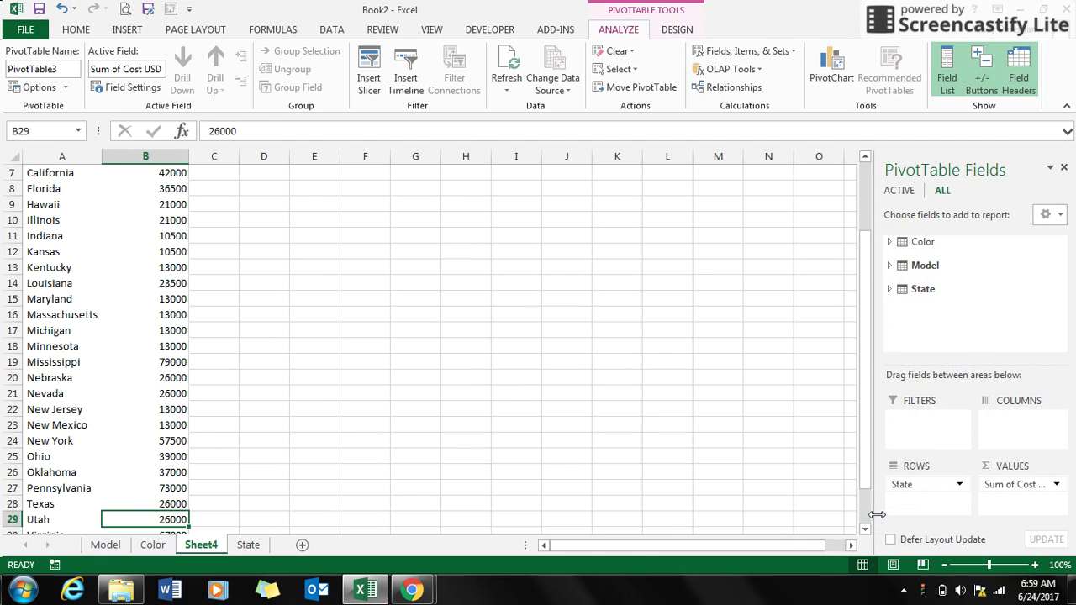
Step: Remove the State table's State field from the PivotTable rows
click(889, 267)
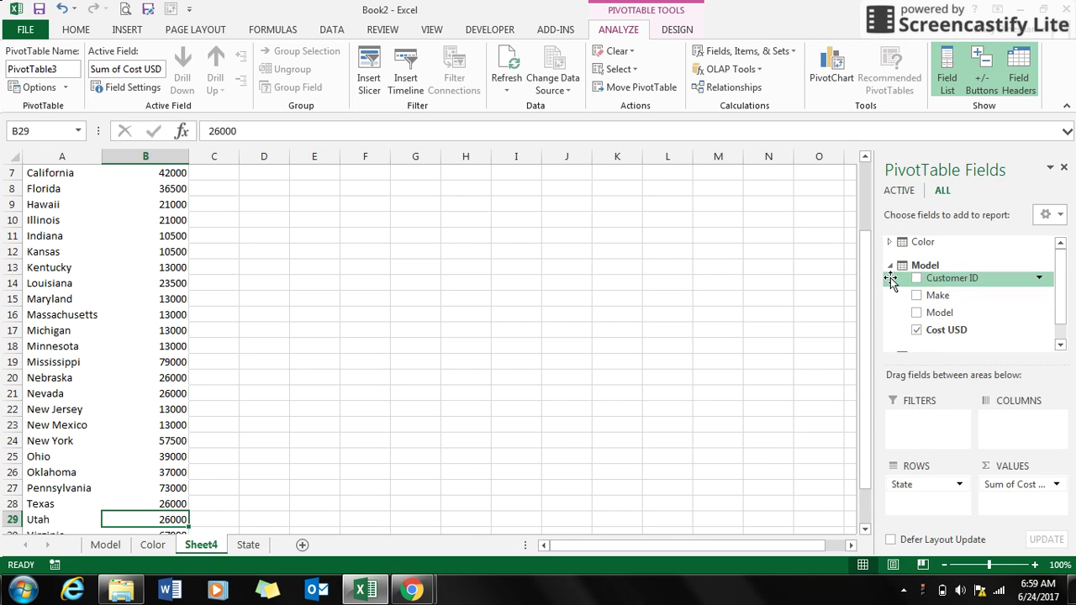
click(889, 267)
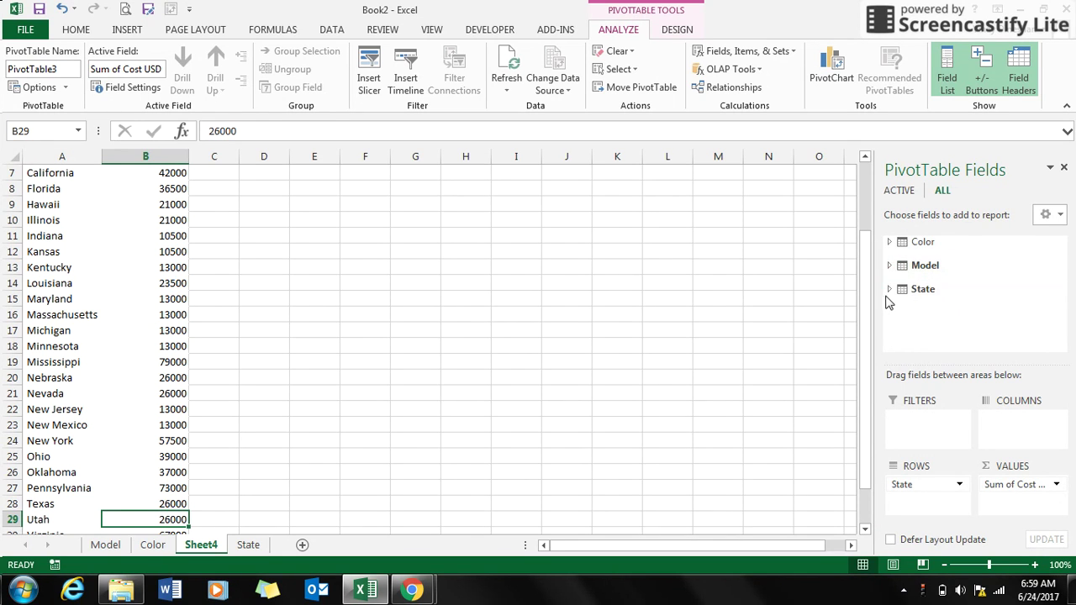
click(889, 285)
click(917, 343)
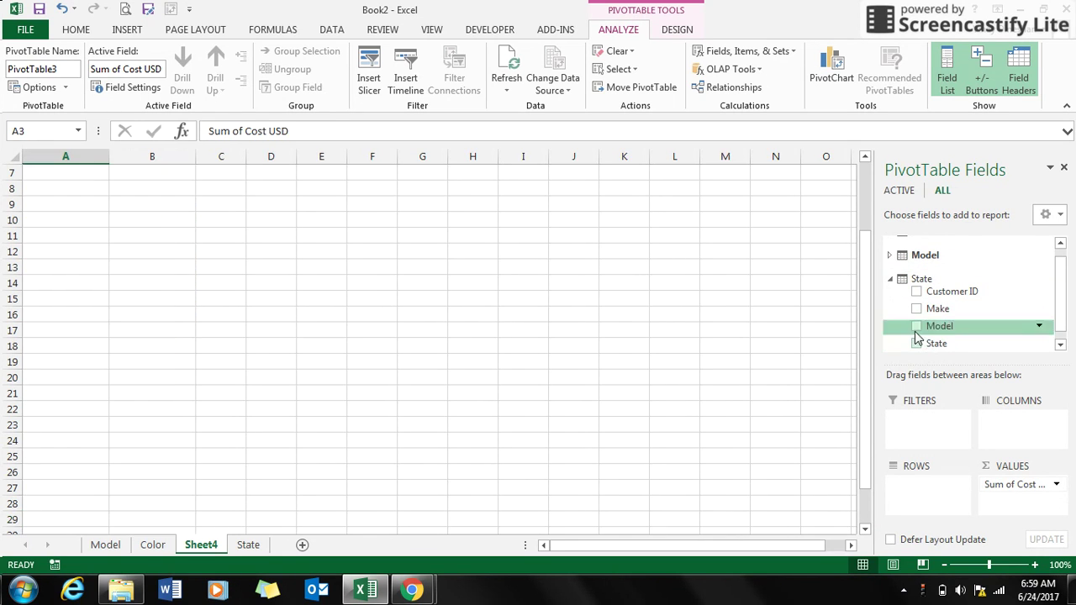
Step: Add Color from the Color table as the PivotTable rows and select the color names with their sums, A4:B8
click(1060, 243)
click(890, 242)
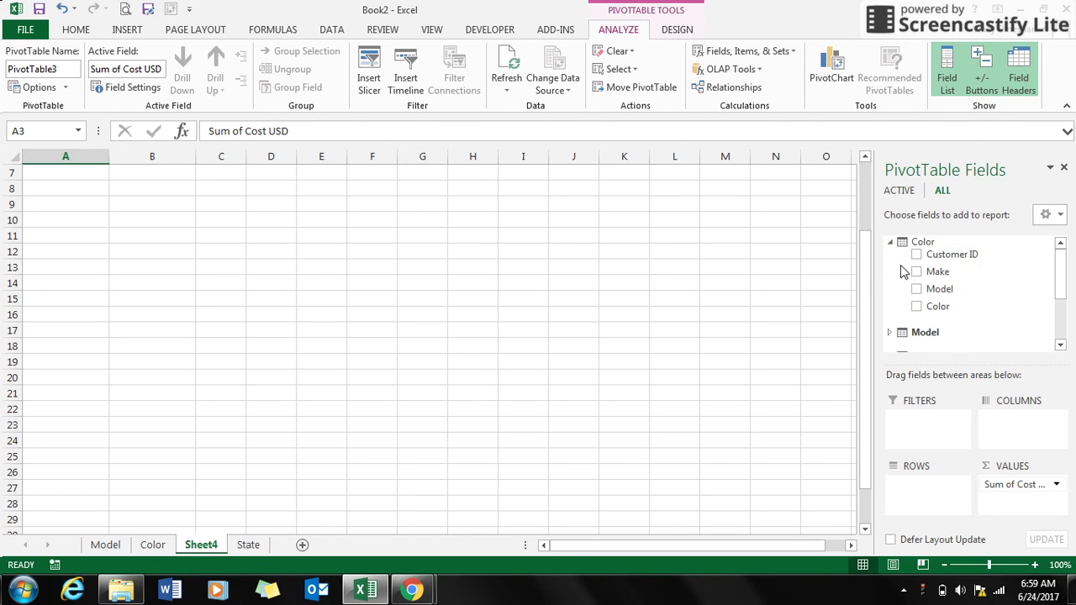
click(917, 307)
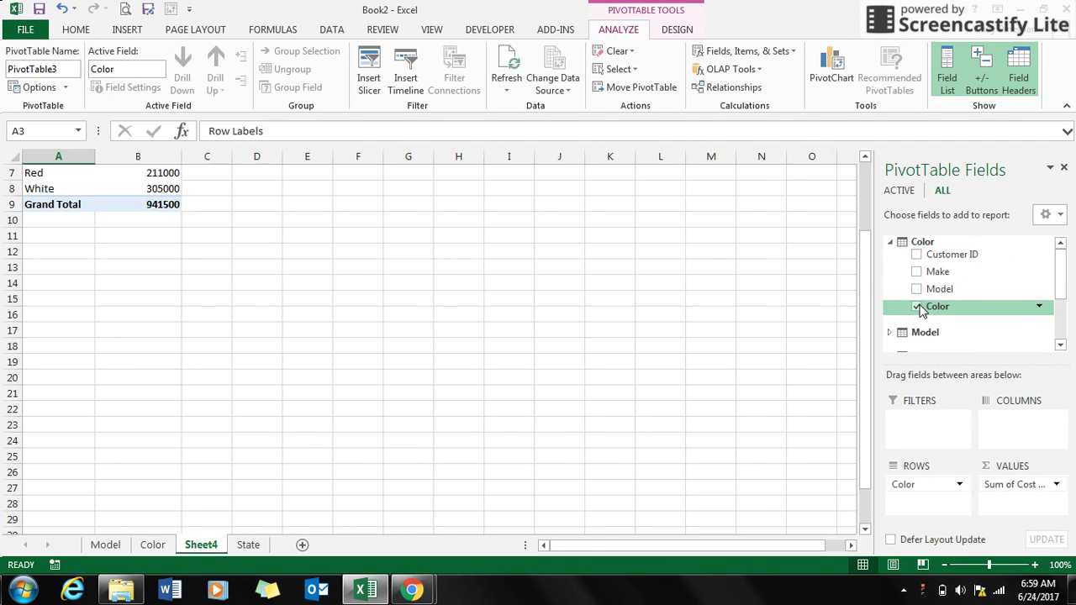
drag(867, 277, 865, 201)
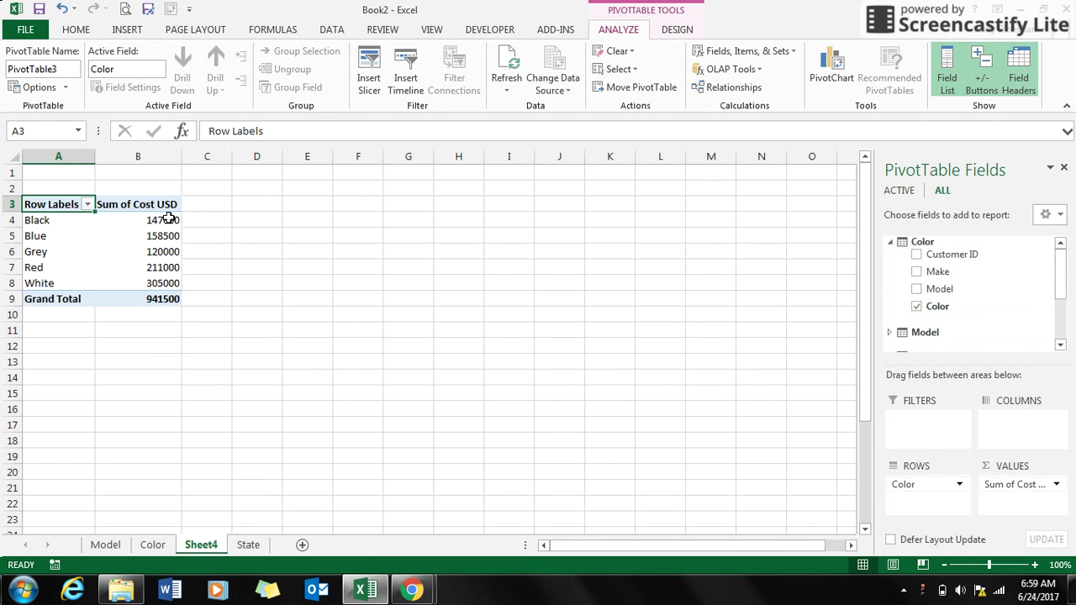
drag(169, 217, 41, 278)
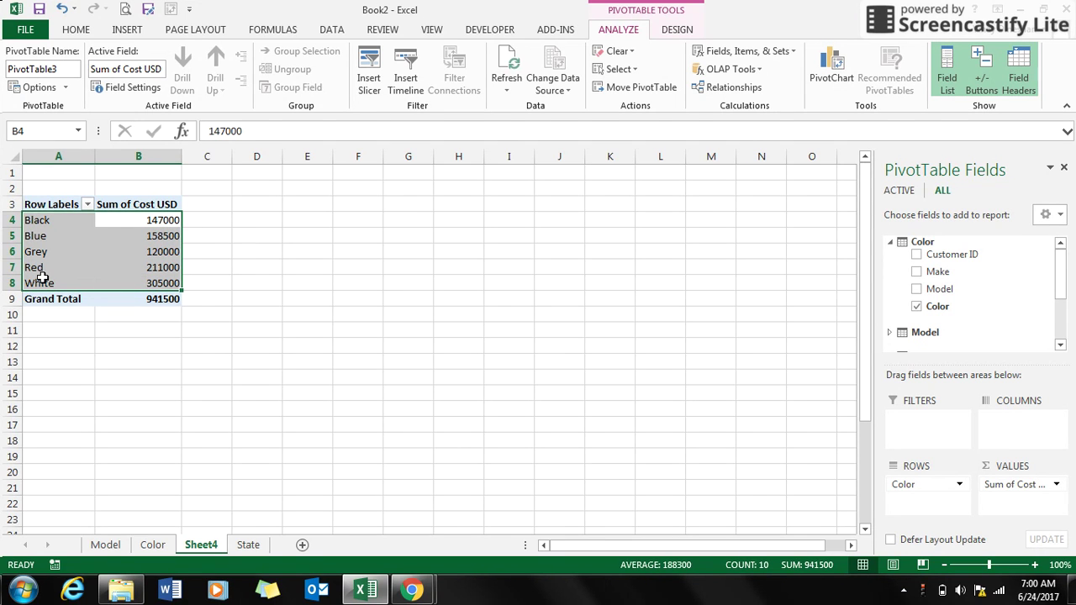